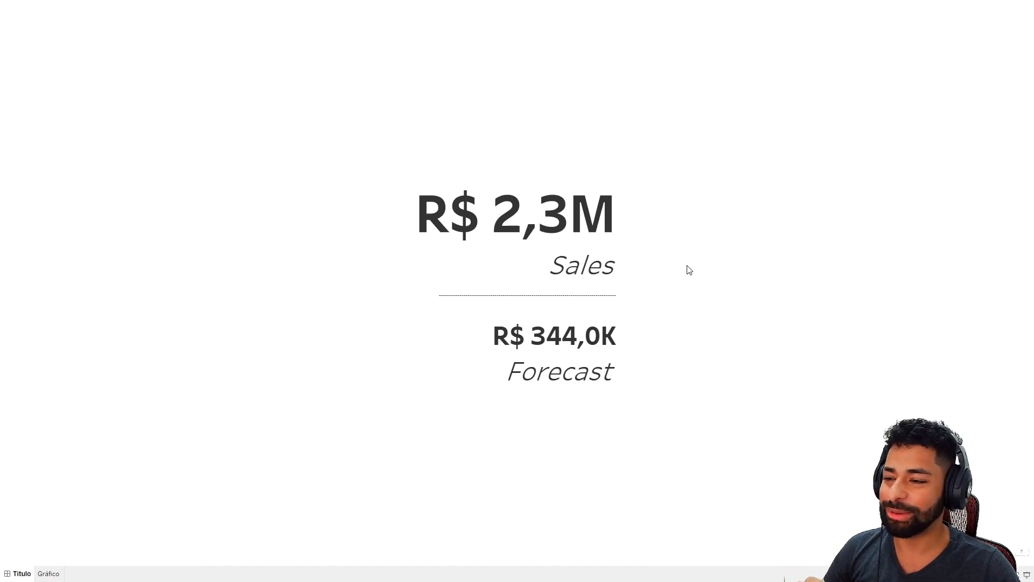
Exit presentation mode and open the Gráfico worksheet.
{"action": "key", "text": "Escape"}
{"action": "left_click", "coordinate": [114, 538]}
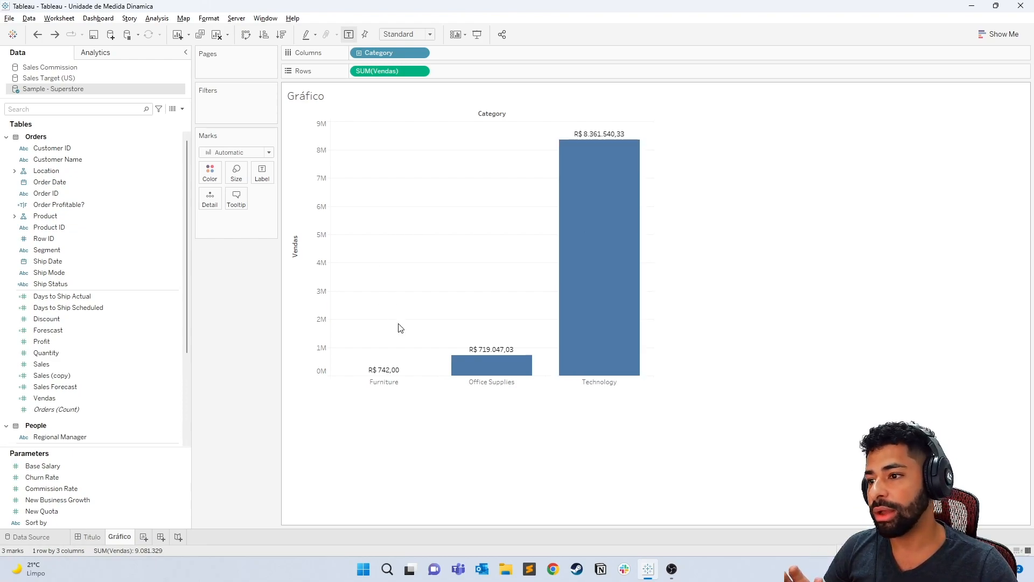
{"action": "mouse_move", "coordinate": [603, 185]}
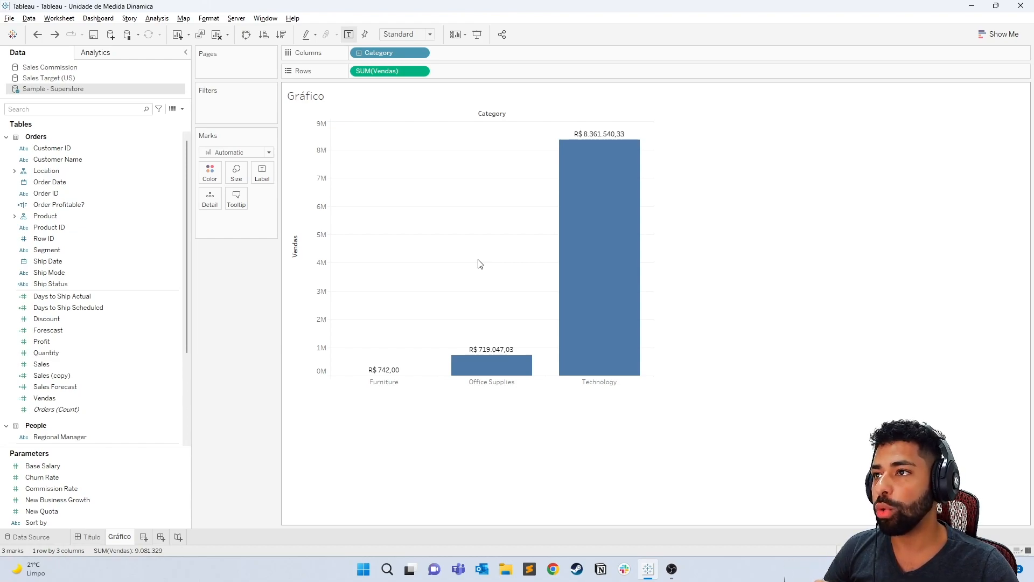
Set the display units of SUM(Vendas) to Thousands (K) in its custom currency format.
{"action": "right_click", "coordinate": [405, 70]}
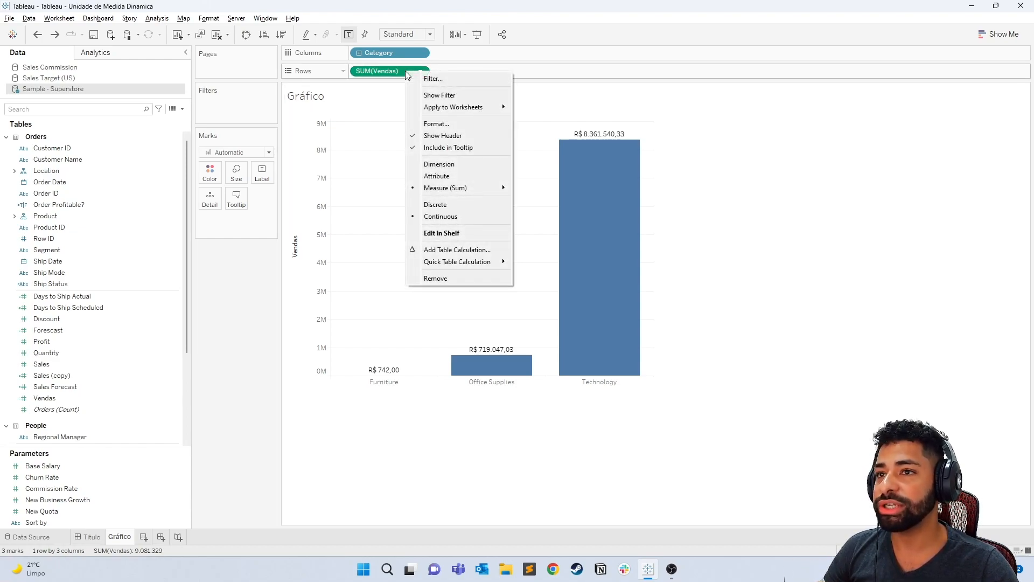
{"action": "left_click", "coordinate": [445, 123]}
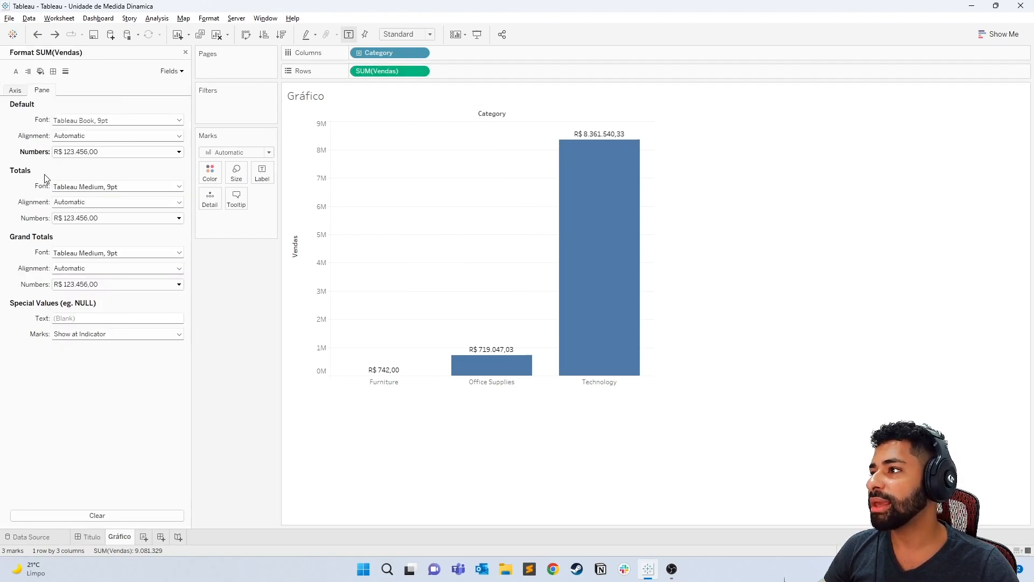
{"action": "left_click", "coordinate": [139, 155]}
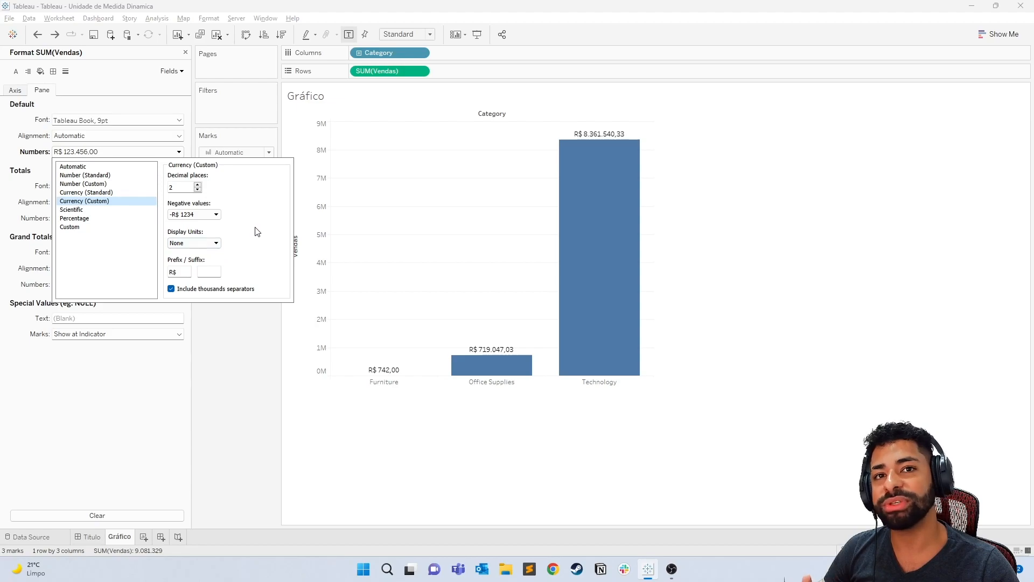
{"action": "left_click", "coordinate": [215, 245]}
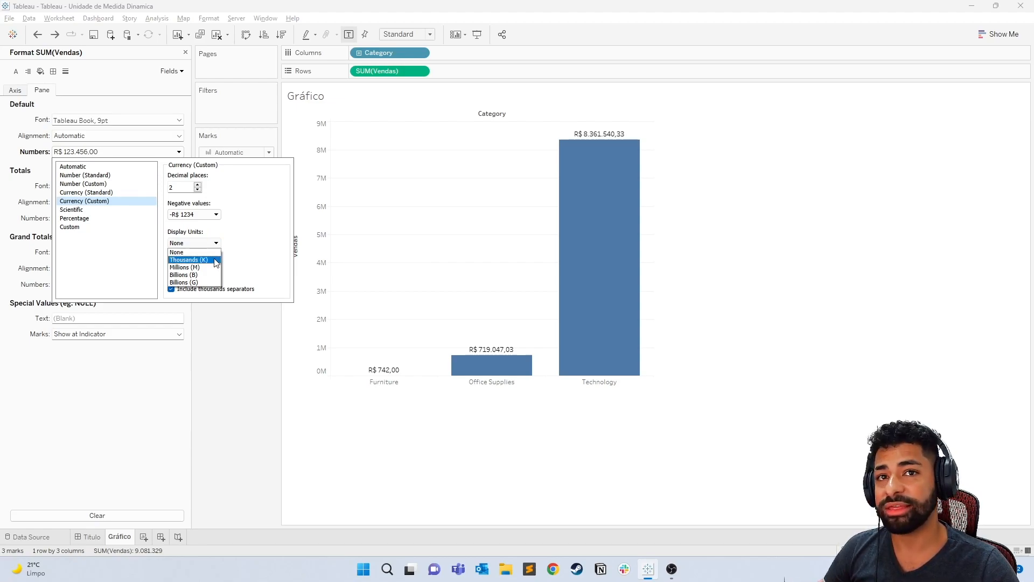
{"action": "left_click", "coordinate": [215, 261]}
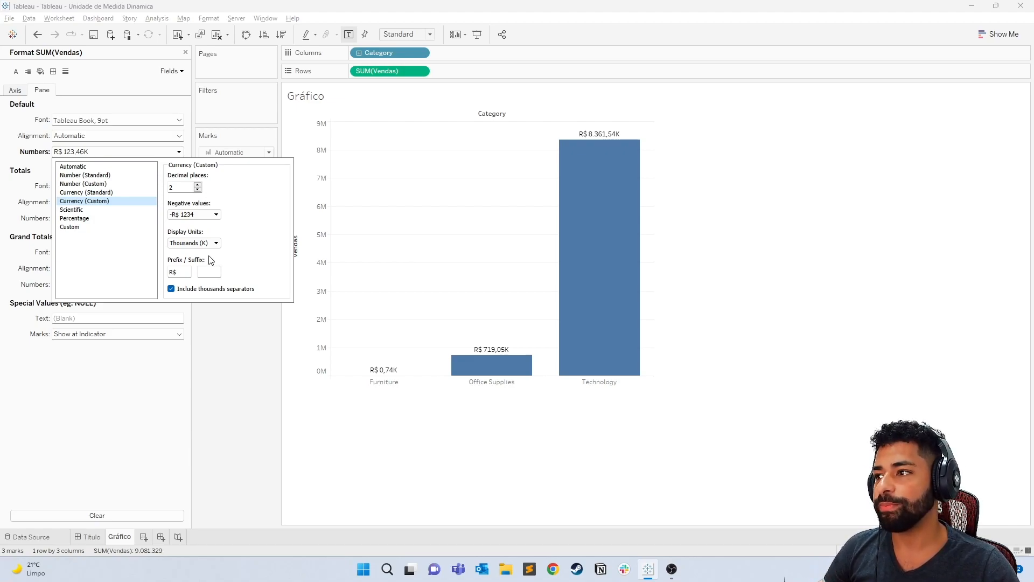
Set the SUM(Vendas) display units back to None and close the formatting options.
{"action": "left_click", "coordinate": [207, 246]}
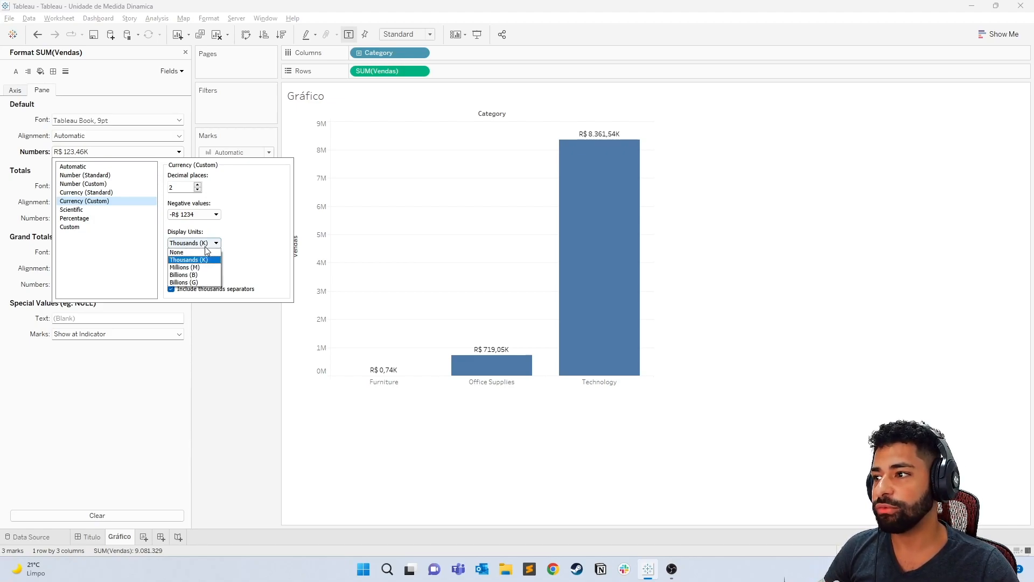
{"action": "left_click", "coordinate": [178, 252]}
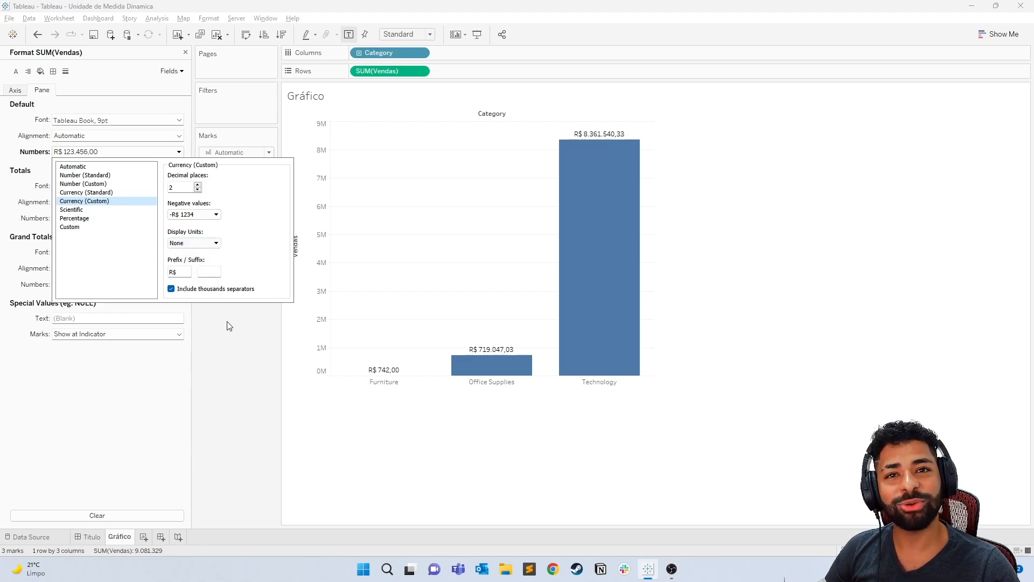
{"action": "left_click", "coordinate": [186, 53]}
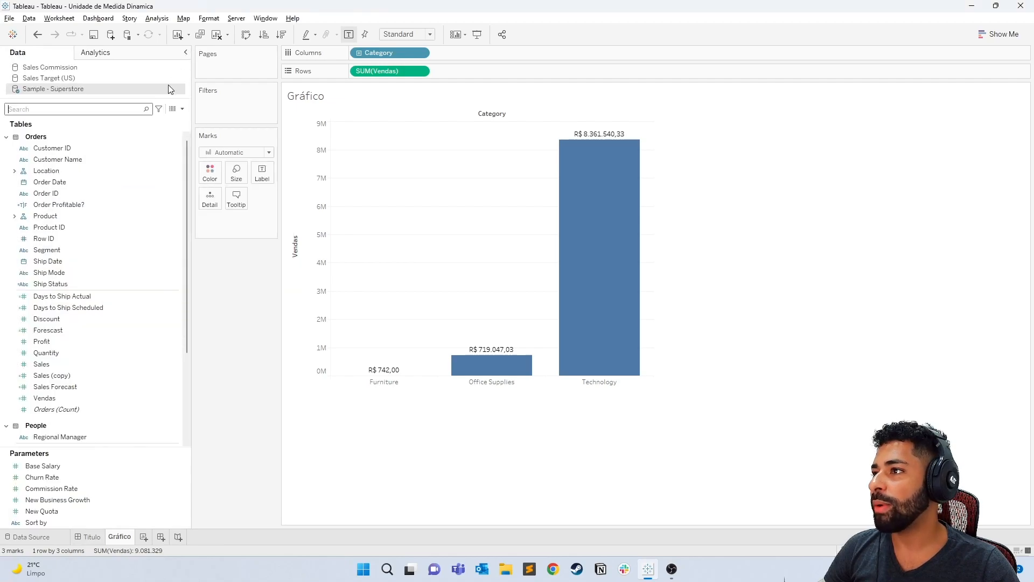
Create a new calculated field in the Sample - Superstore data source and move its editor below the chart.
{"action": "left_click", "coordinate": [182, 109]}
{"action": "left_click", "coordinate": [164, 121]}
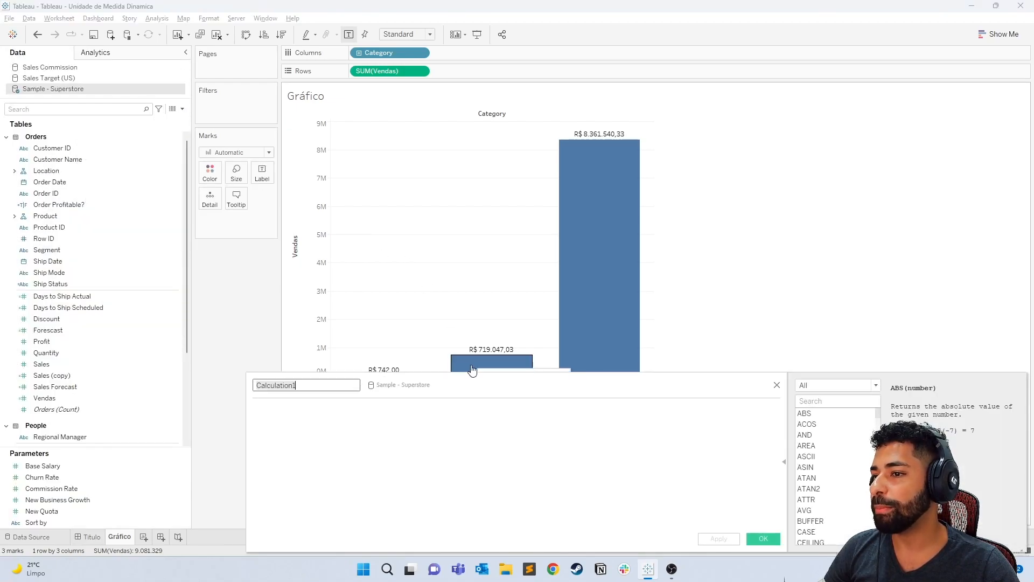
{"action": "left_click_drag", "start_coordinate": [509, 382], "coordinate": [555, 404]}
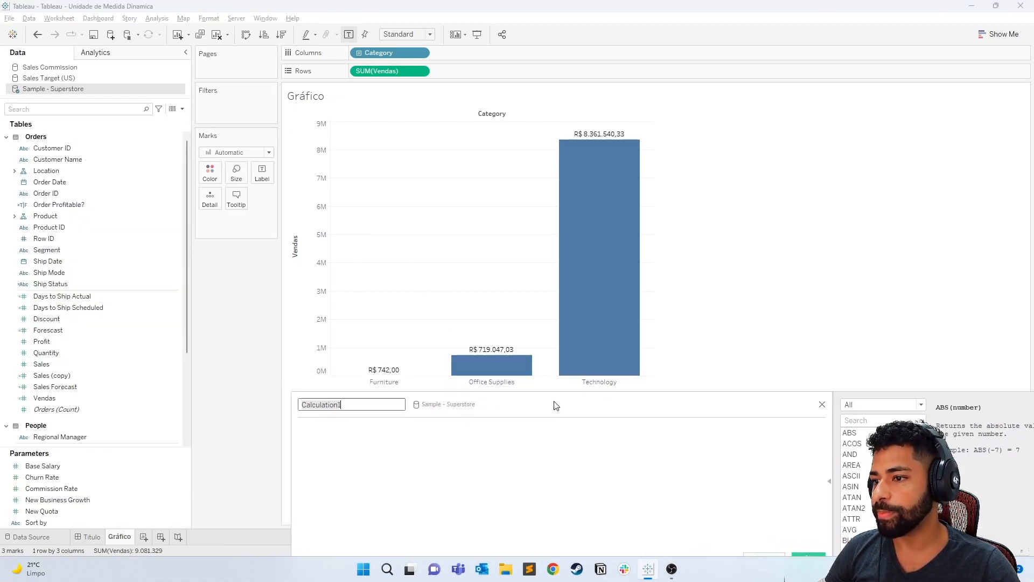
{"action": "left_click", "coordinate": [478, 451]}
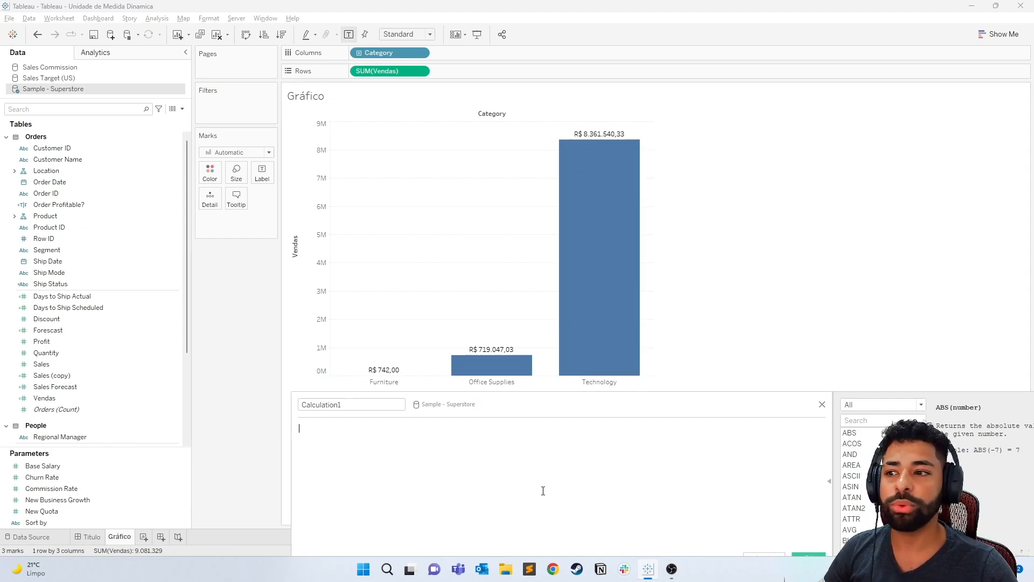
{"action": "left_click", "coordinate": [474, 457]}
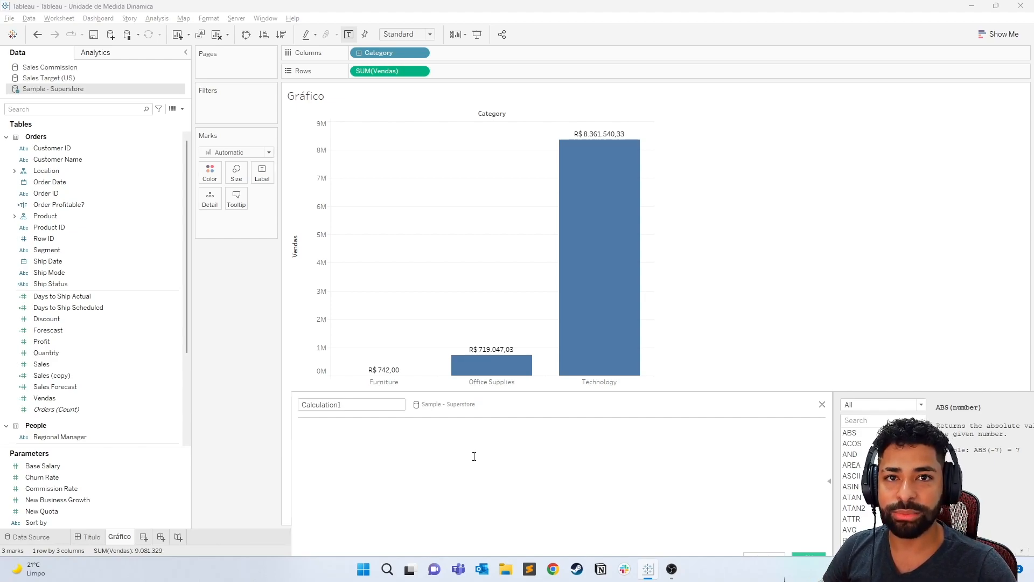
Start the formula with the condition IF SUM([Vendas]) < 1000 THEN.
{"action": "type", "text": "IF"}
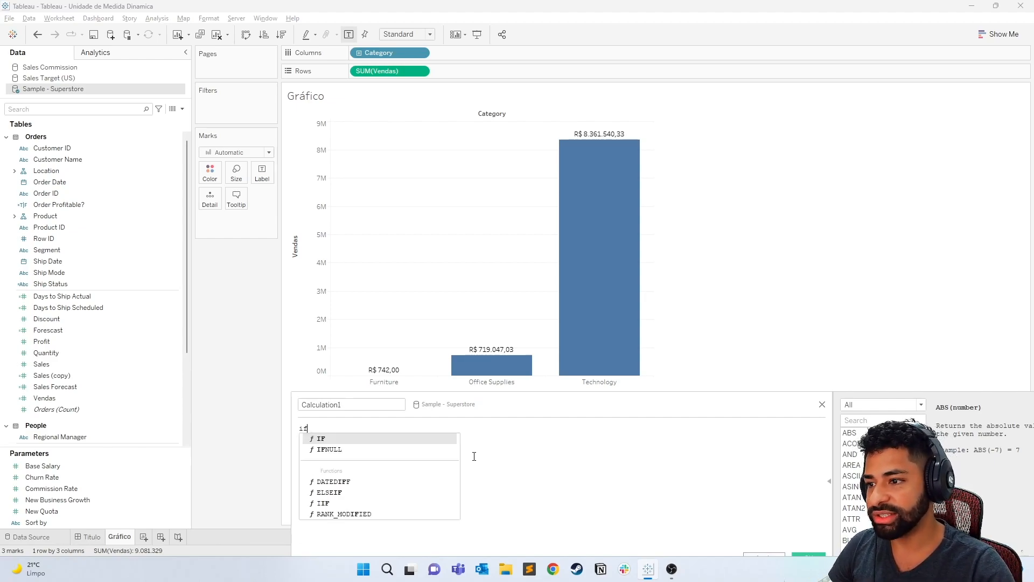
{"action": "type", "text": " SUM([Vendas])"}
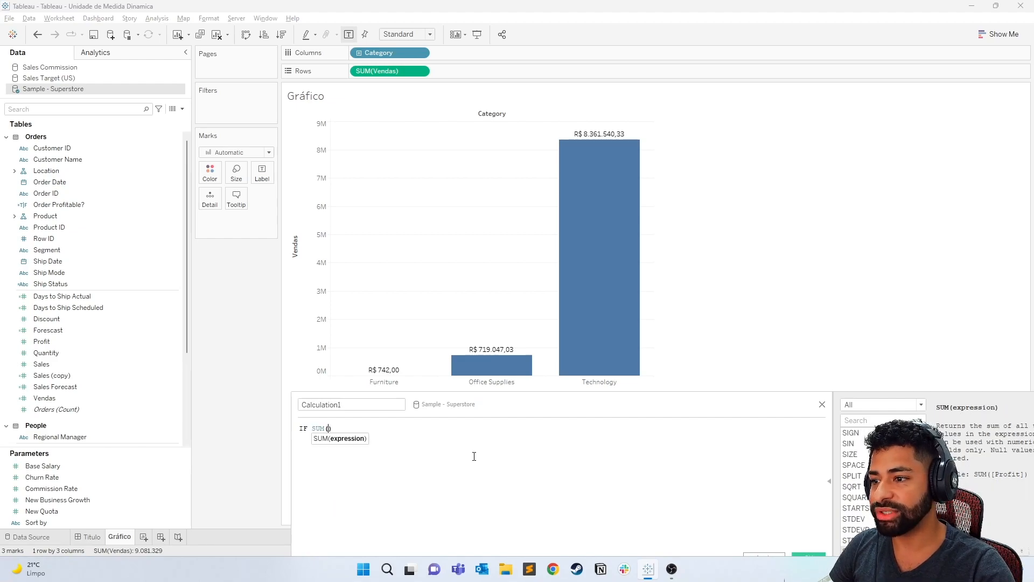
{"action": "type", "text": " < "}
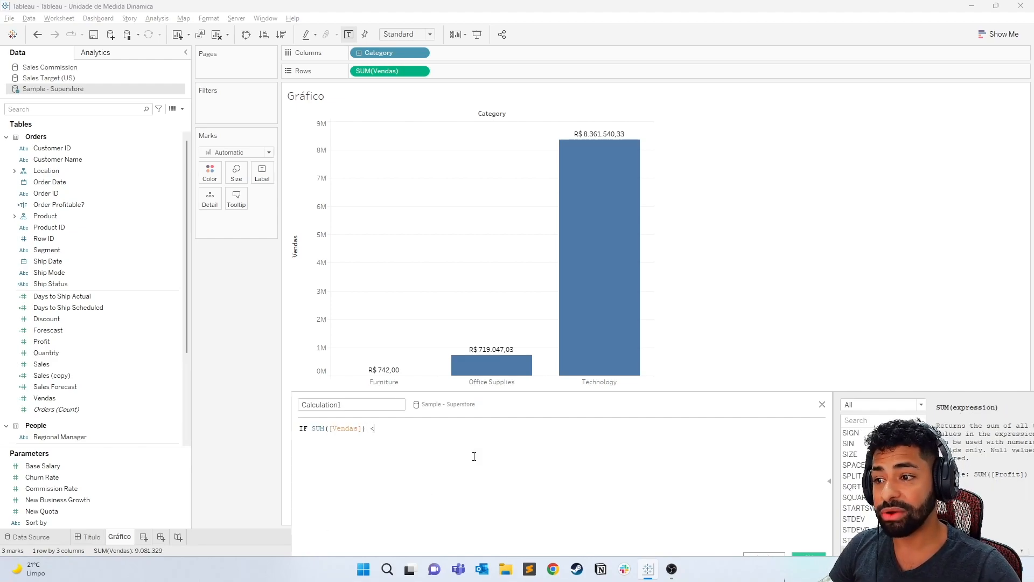
{"action": "type", "text": "1000"}
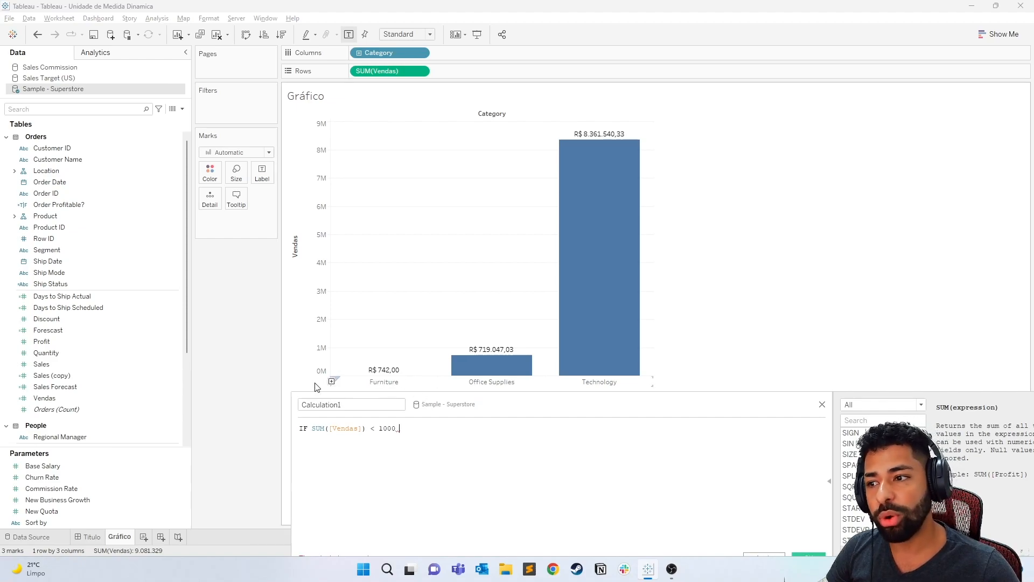
{"action": "type", "text": "THEN"}
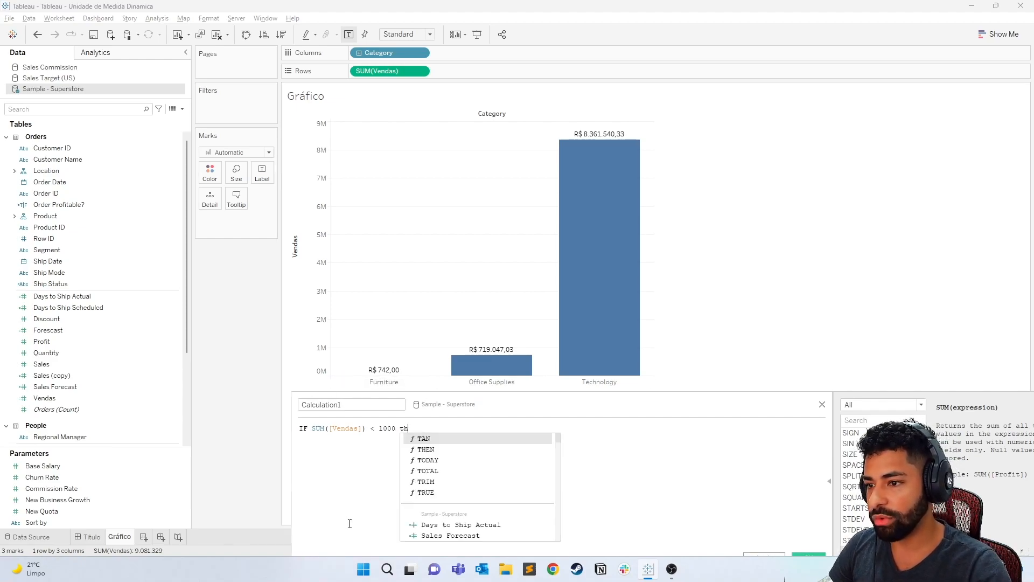
{"action": "key", "text": "Return"}
Begin the result line under the condition with the text 'R$'.
{"action": "type", "text": "'"}
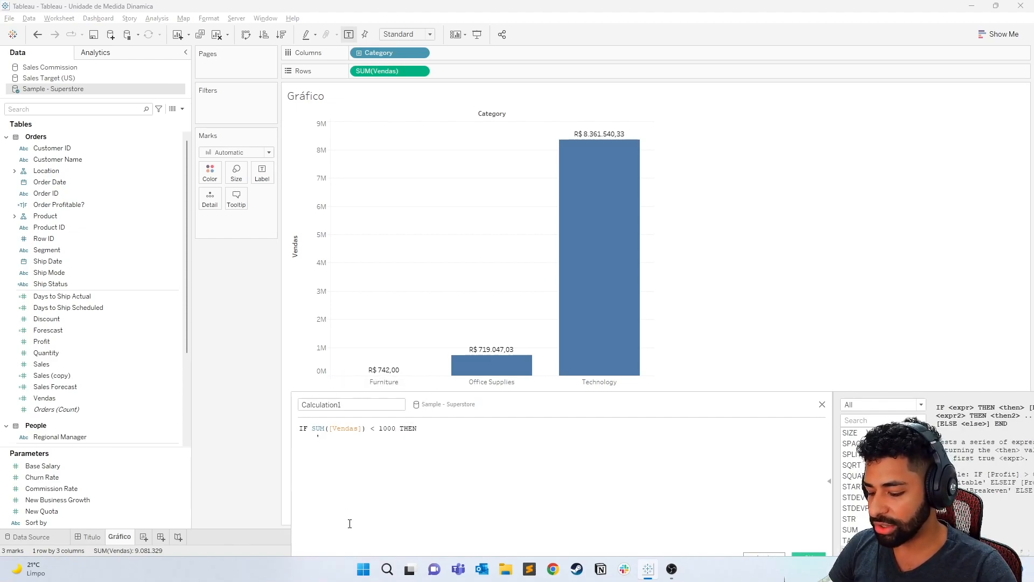
{"action": "type", "text": "$'"}
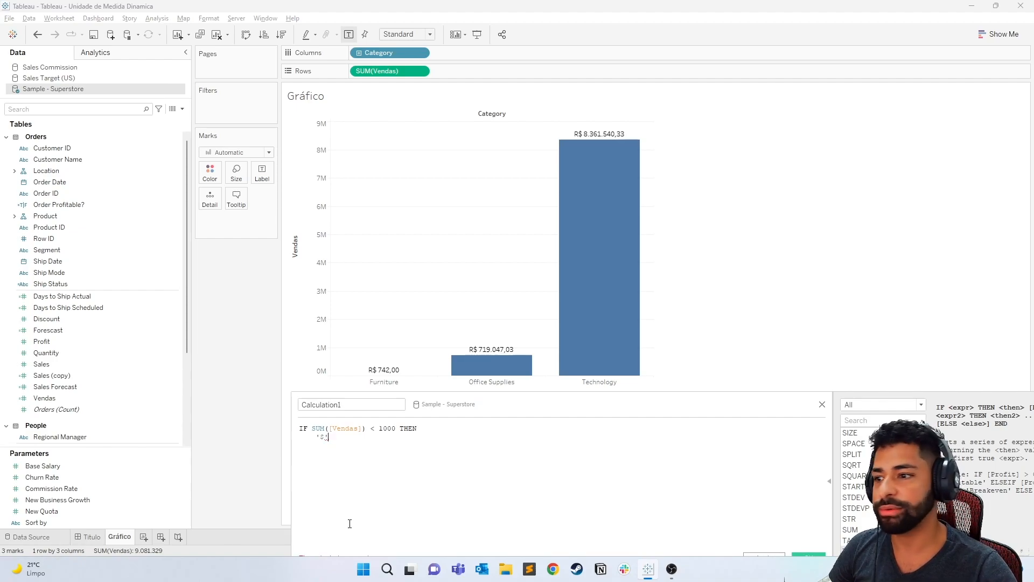
{"action": "key", "text": "Left"}
{"action": "key", "text": "Left"}
{"action": "type", "text": "R"}
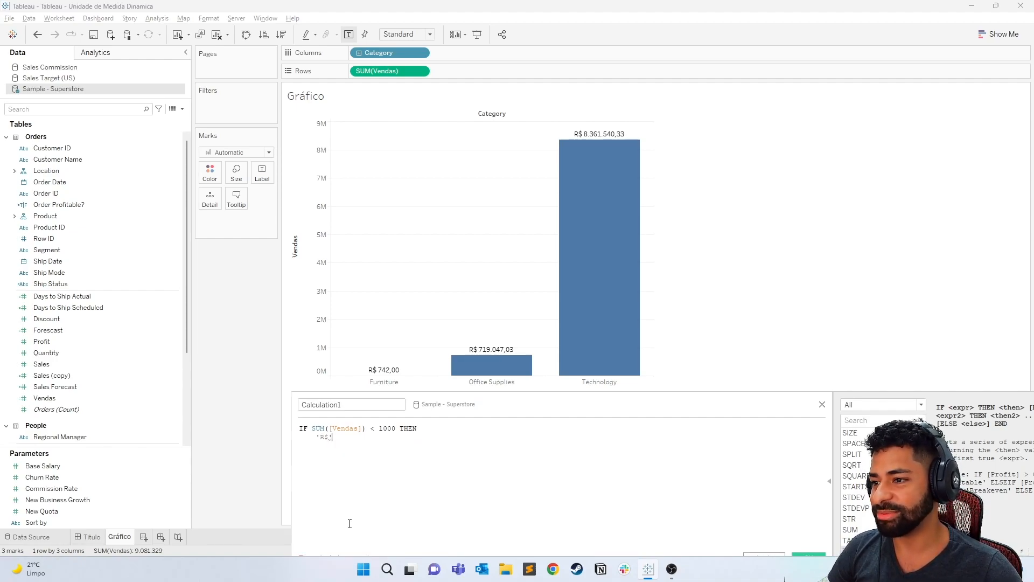
Append + STR(SUM([Vendas])) to the 'R$' text on the result line.
{"action": "type", "text": "+"}
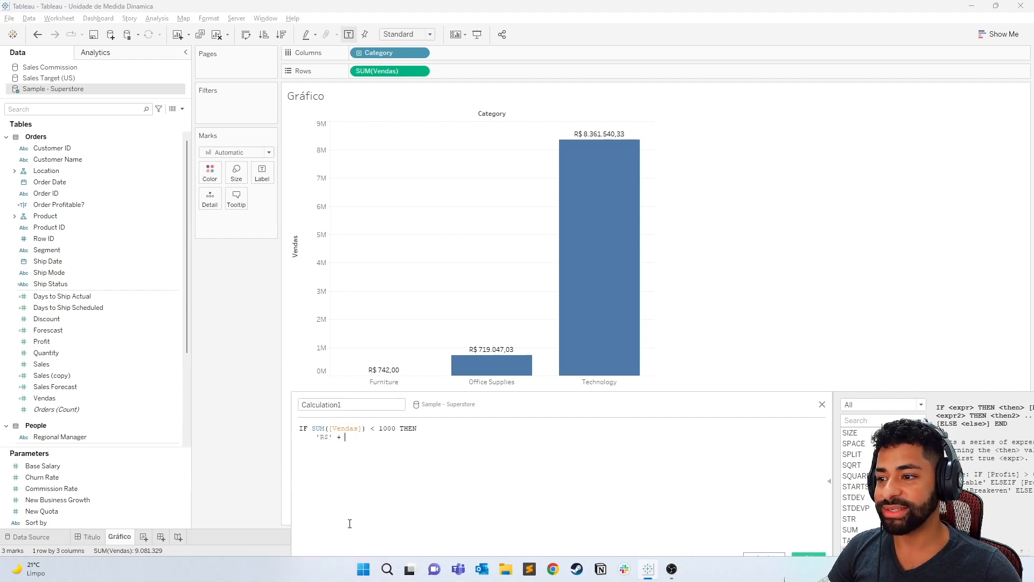
{"action": "type", "text": " str"}
{"action": "key", "text": "Return"}
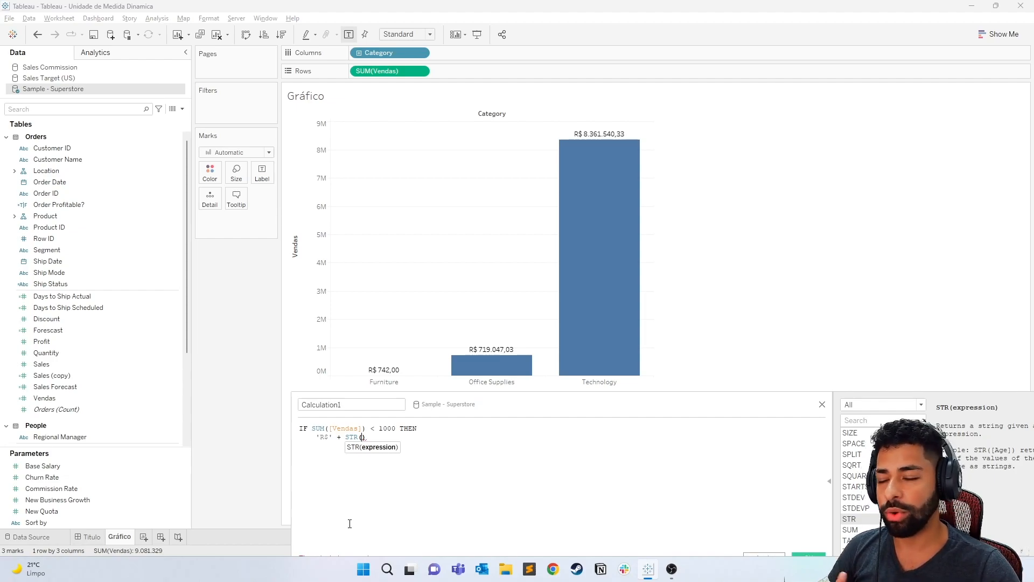
{"action": "type", "text": "sum"}
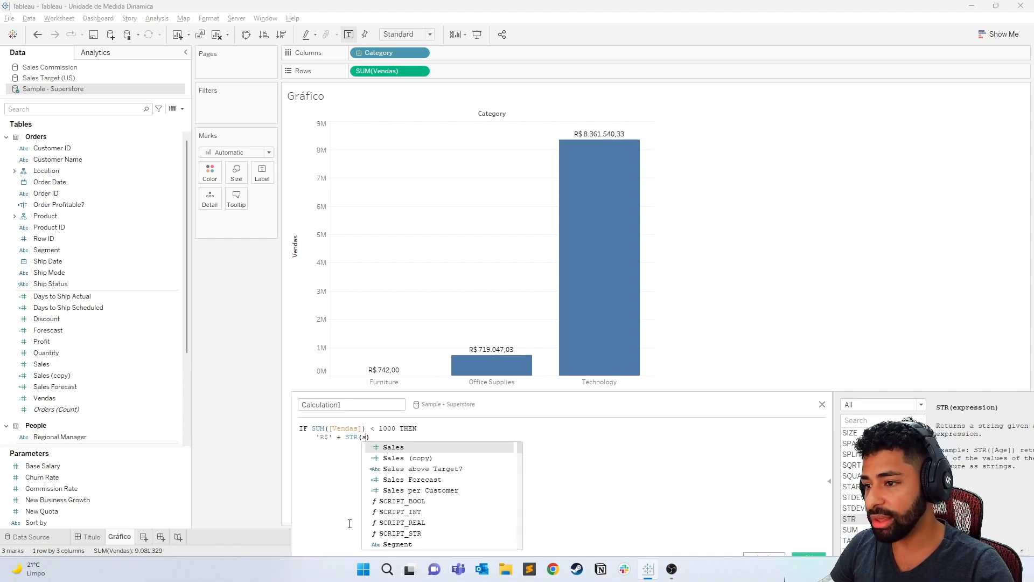
{"action": "key", "text": "Return"}
{"action": "type", "text": "ven"}
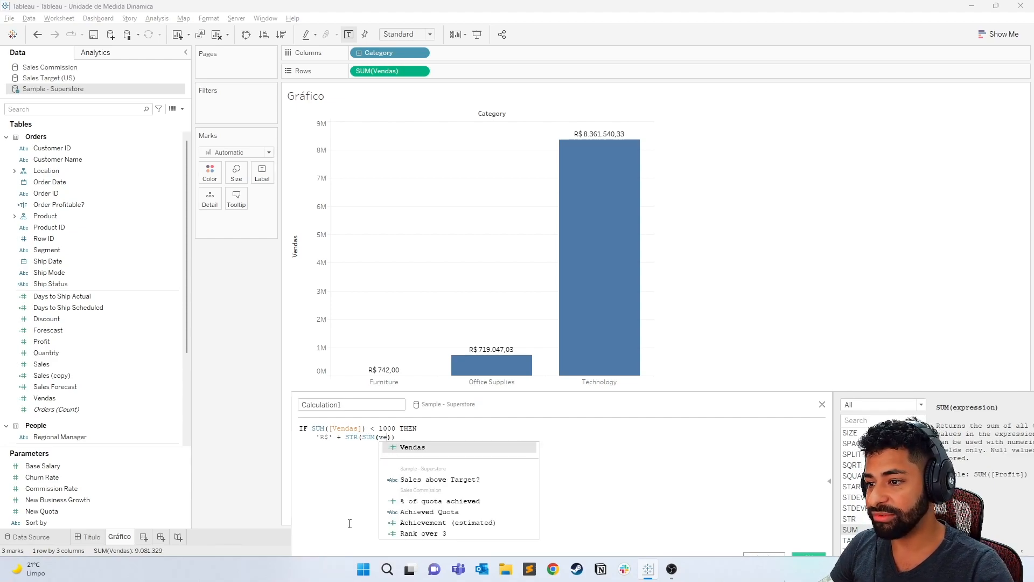
{"action": "key", "text": "Return"}
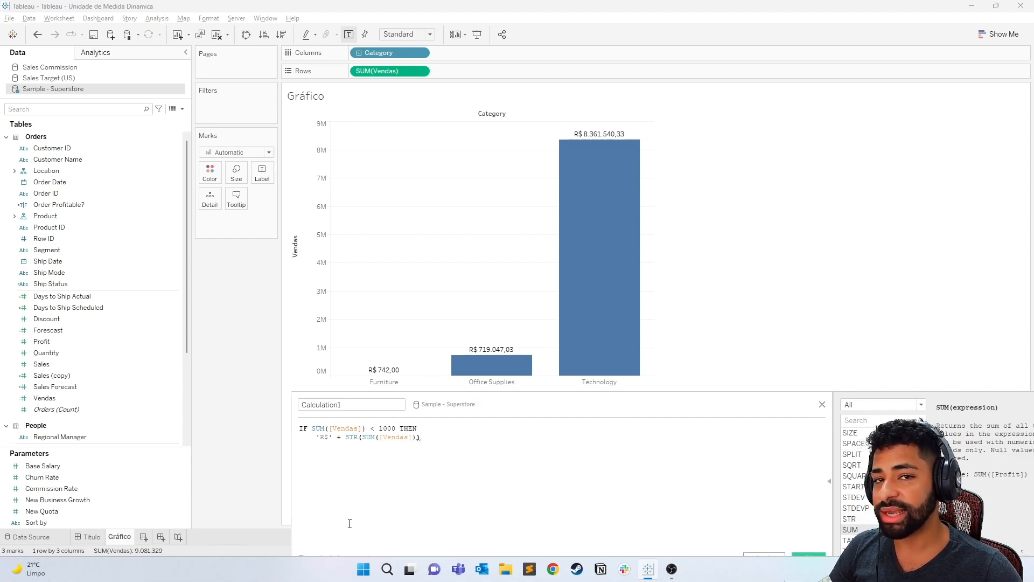
Wrap the SUM([Vendas]) inside STR in a ROUND function with 2 decimal places.
{"action": "key", "text": "Left"}
{"action": "key", "text": "Left"}
{"action": "key", "text": "Left"}
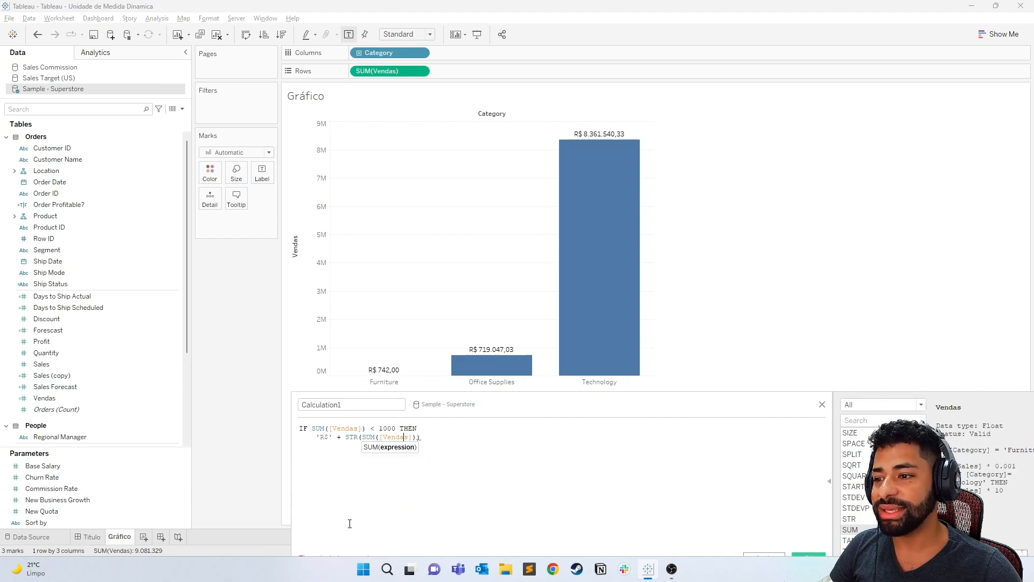
{"action": "key", "text": "Left"}
{"action": "key", "text": "Left"}
{"action": "key", "text": "Left"}
{"action": "key", "text": "Left"}
{"action": "type", "text": "round"}
{"action": "key", "text": "Return"}
{"action": "type", "text": "SUM"}
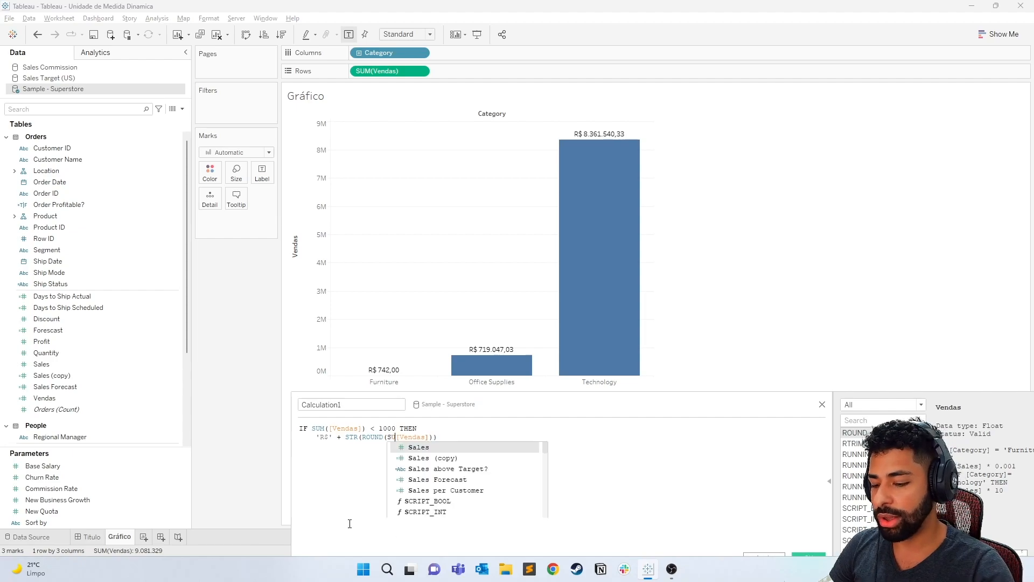
{"action": "key", "text": "Return"}
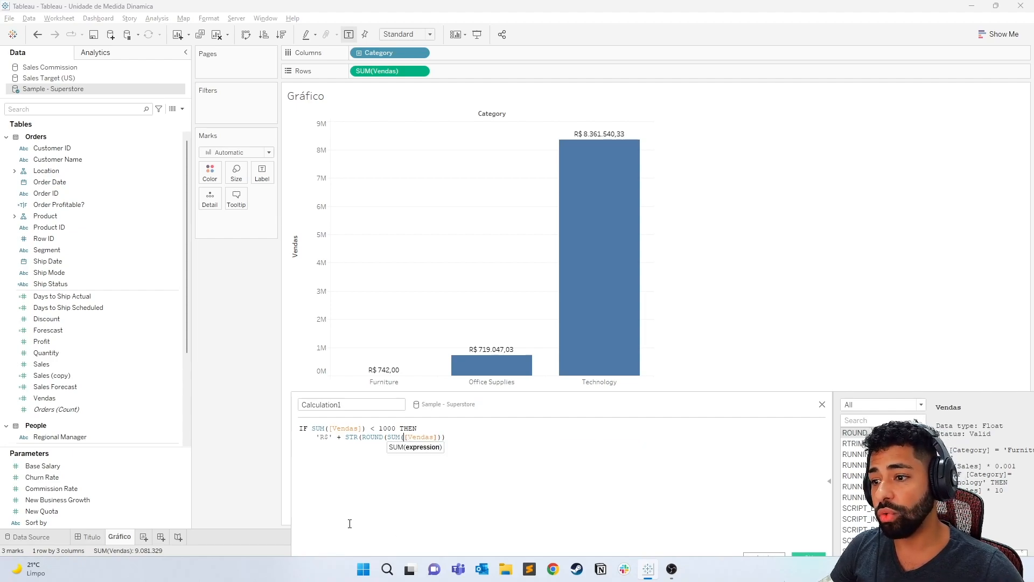
{"action": "type", "text": "), 2))"}
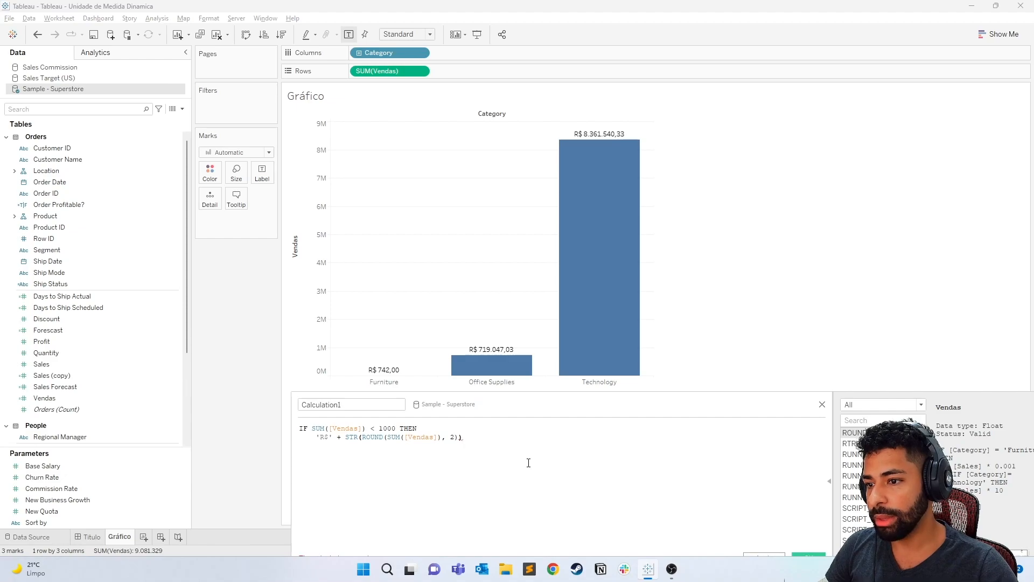
Close the IF statement with END on its own line.
{"action": "type", "text": "END"}
{"action": "left_click_drag", "start_coordinate": [496, 408], "coordinate": [501, 342]}
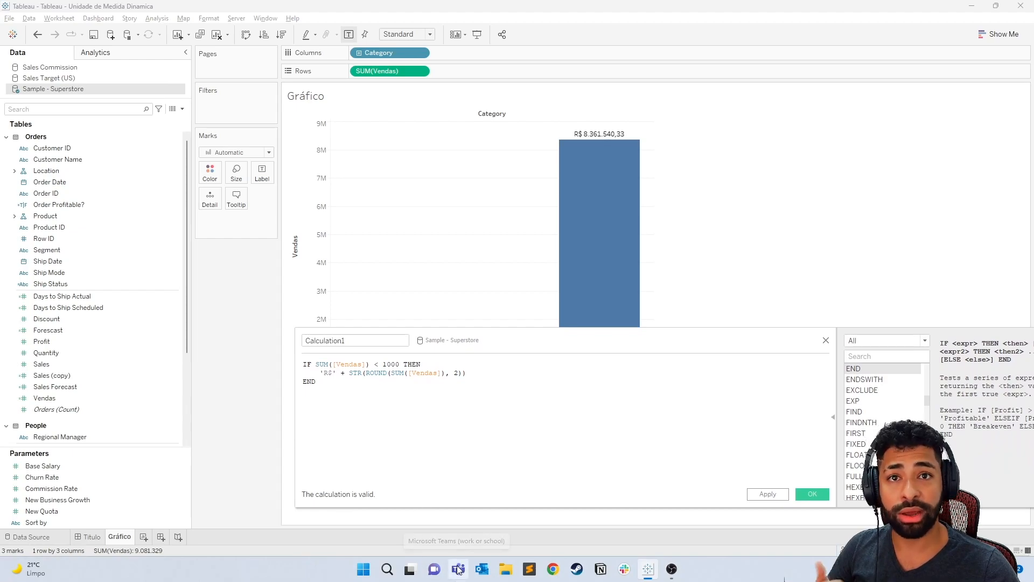
{"action": "left_click_drag", "start_coordinate": [590, 345], "coordinate": [597, 420]}
Add blank lines above END and paste a copy of the line IF SUM([Vendas]) < 1000 THEN there.
{"action": "left_click", "coordinate": [396, 466]}
{"action": "left_click", "coordinate": [496, 449]}
{"action": "key", "text": "Return"}
{"action": "key", "text": "Return"}
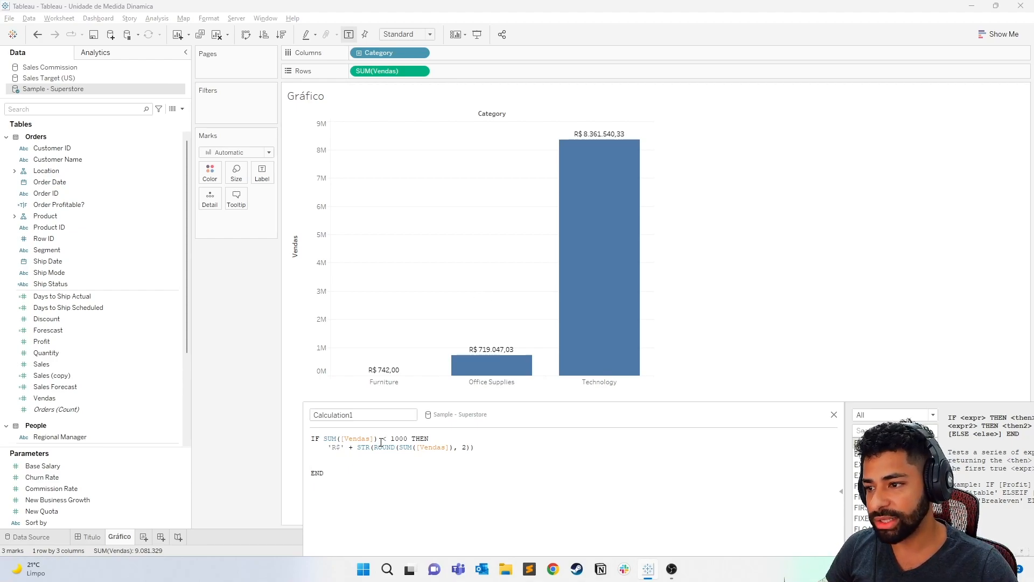
{"action": "left_click_drag", "start_coordinate": [443, 439], "coordinate": [310, 439]}
{"action": "key", "text": "ctrl+c"}
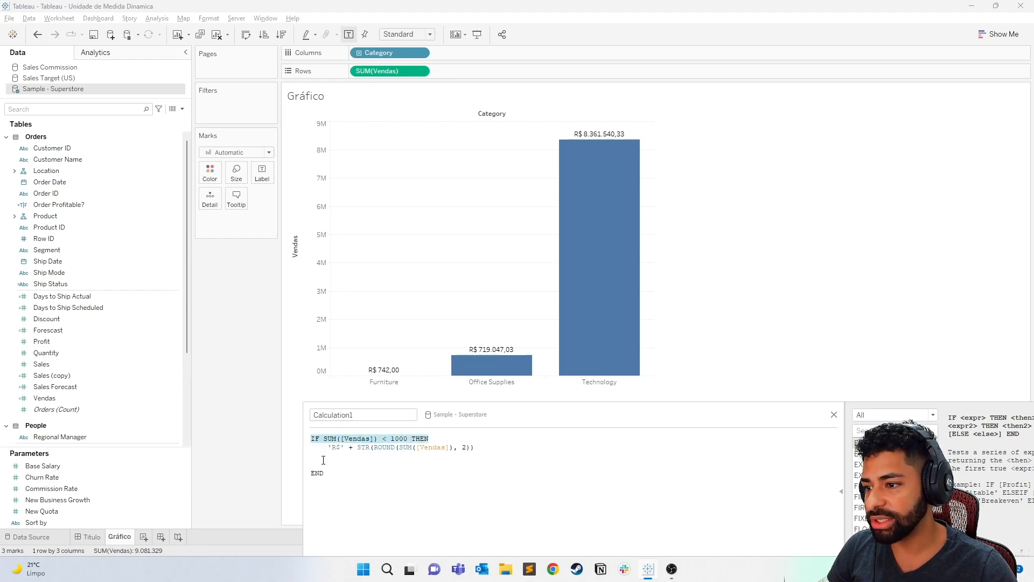
{"action": "left_click", "coordinate": [323, 462]}
{"action": "key", "text": "ctrl+v"}
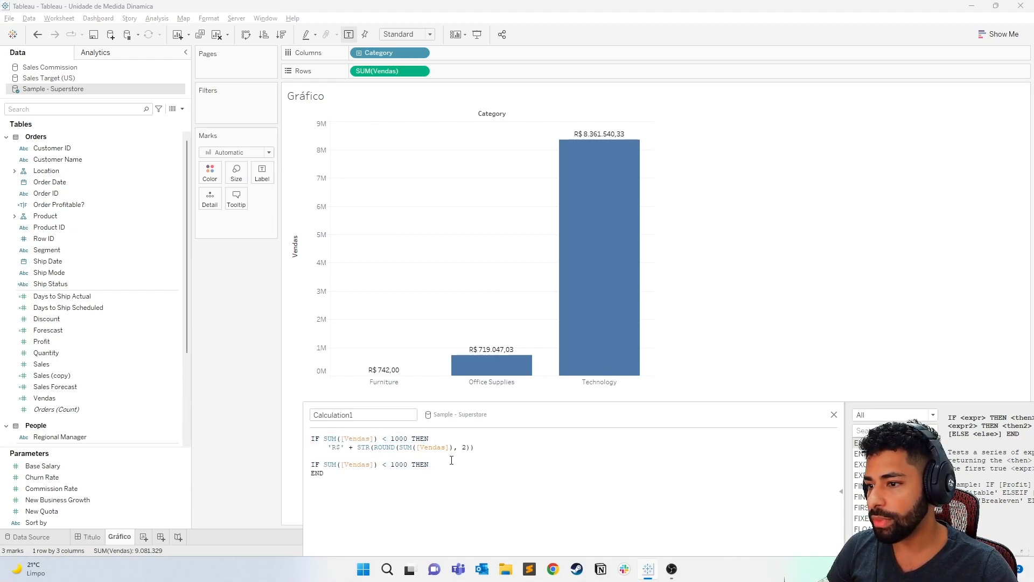
Raise the threshold in the second condition of the formula to 1000000.
{"action": "left_click", "coordinate": [408, 464]}
{"action": "type", "text": "000"}
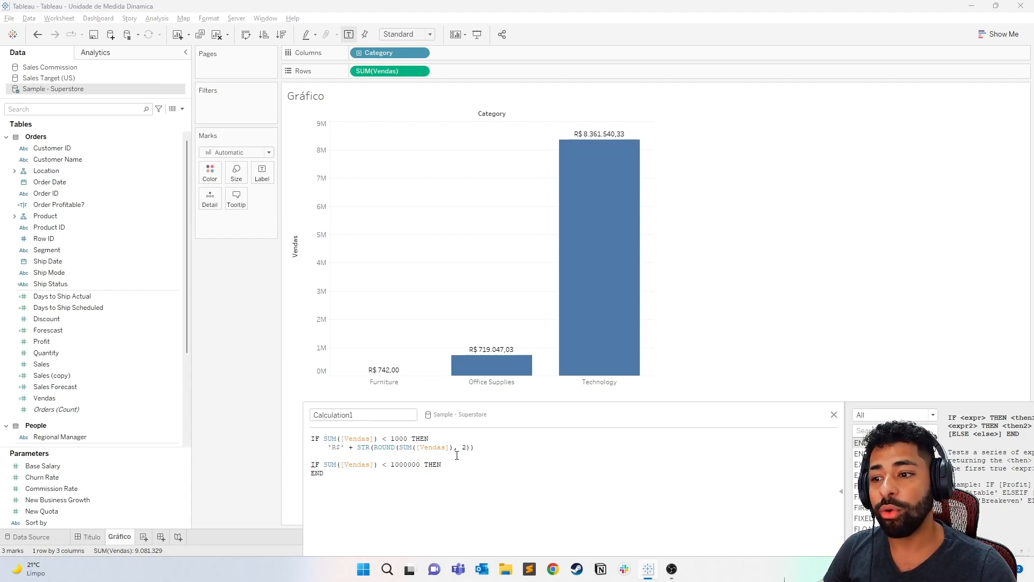
{"action": "left_click_drag", "start_coordinate": [494, 449], "coordinate": [311, 438]}
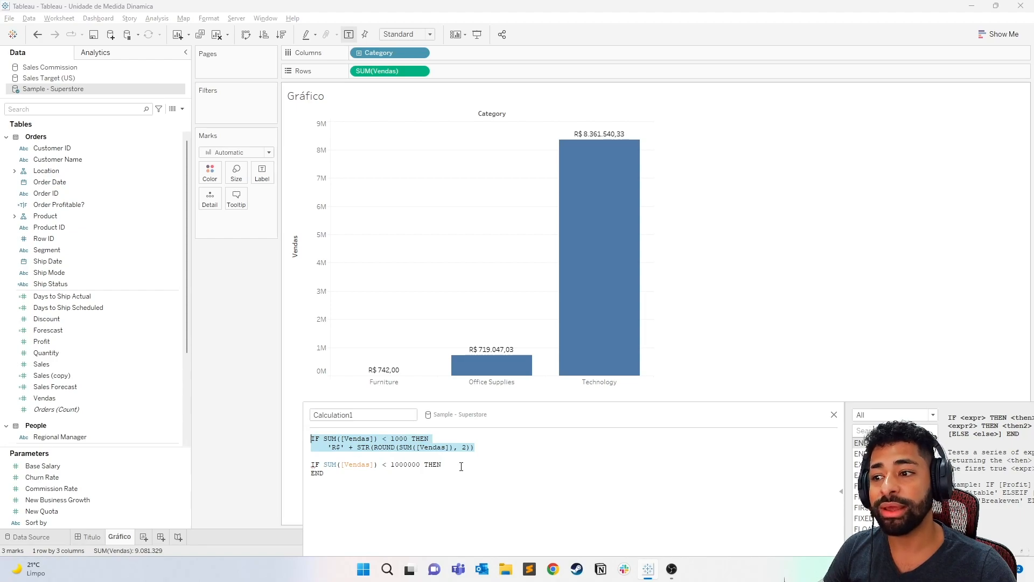
{"action": "left_click", "coordinate": [475, 455]}
{"action": "left_click_drag", "start_coordinate": [475, 454], "coordinate": [299, 435]}
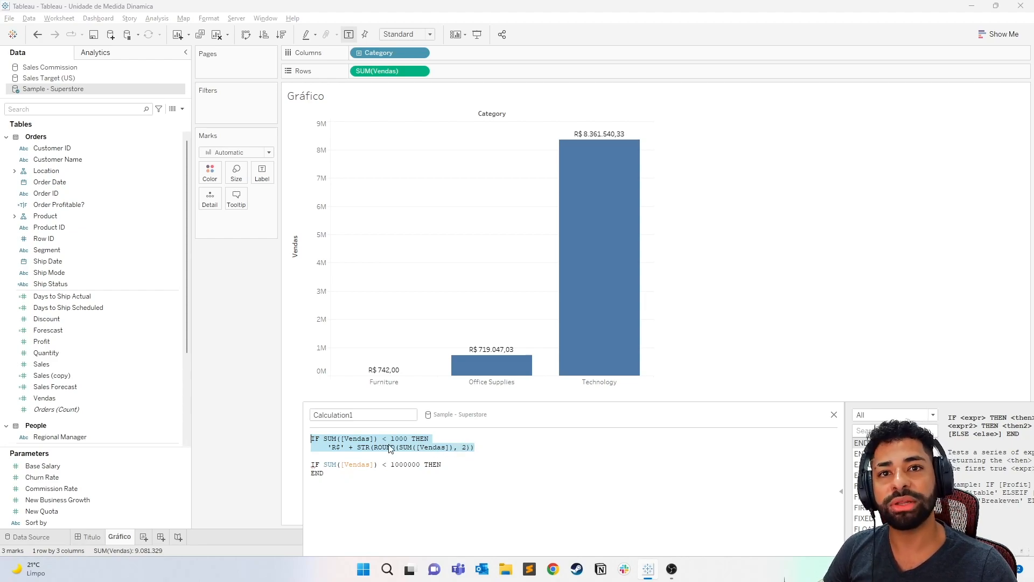
Turn the second IF into ELSEIF so it continues the first condition.
{"action": "left_click", "coordinate": [313, 462]}
{"action": "type", "text": "ELS"}
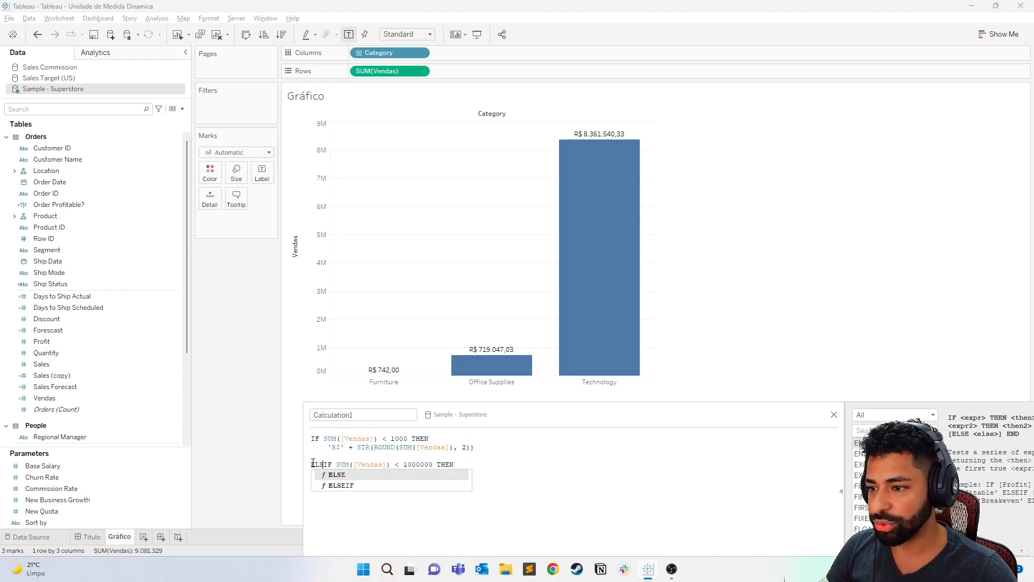
{"action": "key", "text": "Return"}
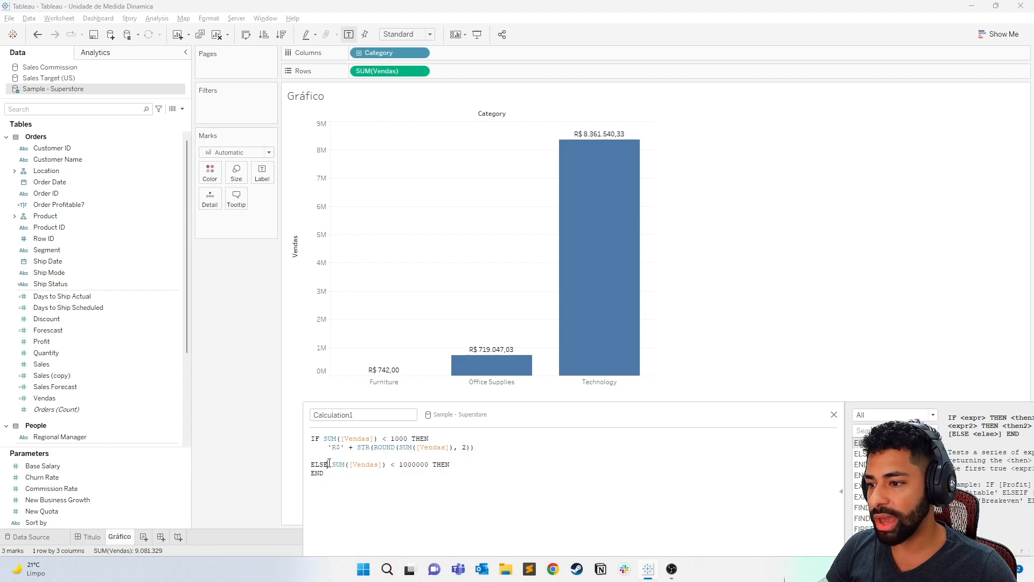
{"action": "type", "text": "IF"}
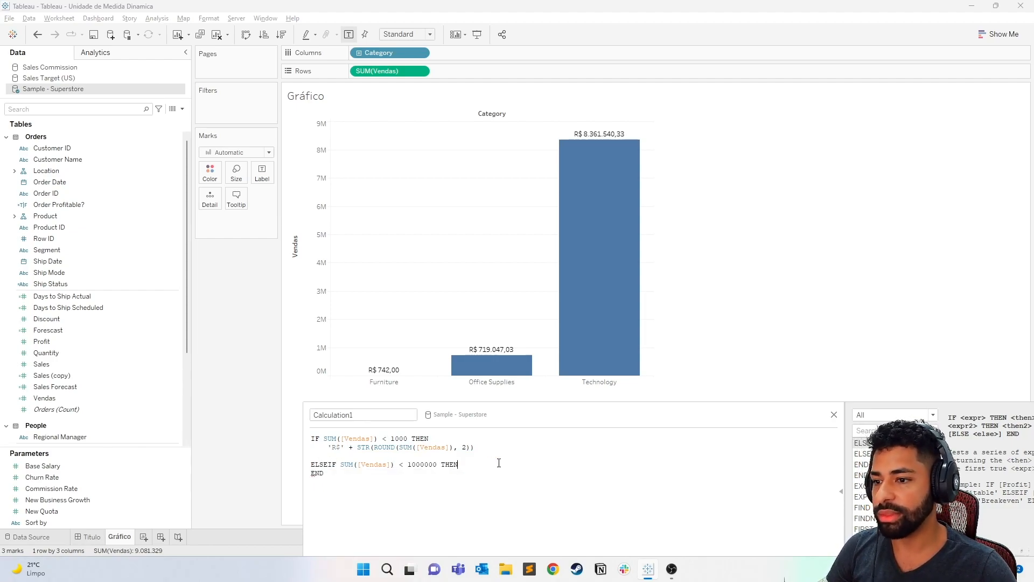
Add blank lines after the ELSEIF condition and paste a copy of the 'R$' + STR(ROUND(SUM([Vendas]), 2)) line beneath it.
{"action": "key", "text": "Return"}
{"action": "key", "text": "Return"}
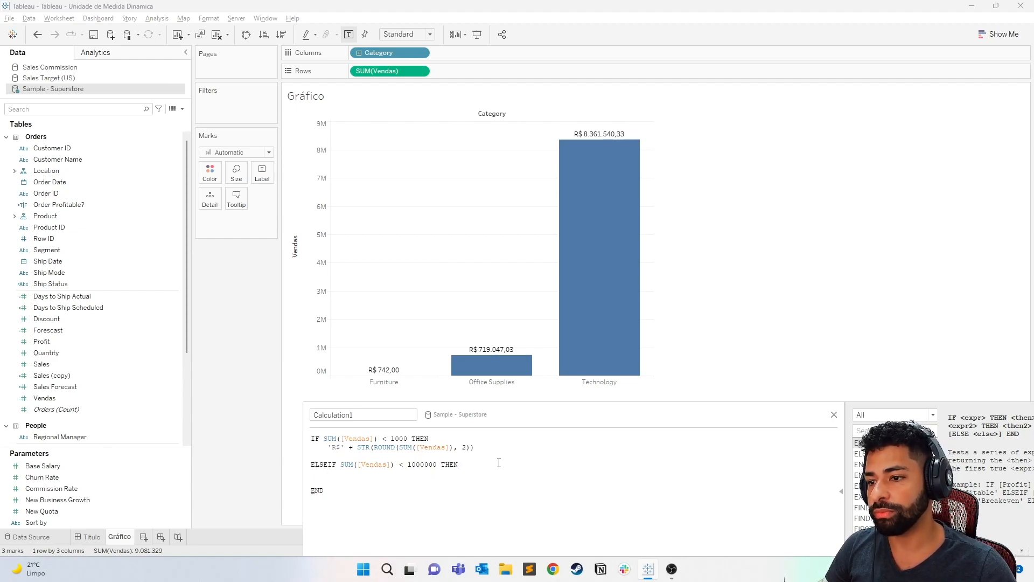
{"action": "left_click_drag", "start_coordinate": [494, 449], "coordinate": [327, 448]}
{"action": "key", "text": "ctrl+c"}
{"action": "left_click", "coordinate": [339, 473]}
{"action": "key", "text": "ctrl+v"}
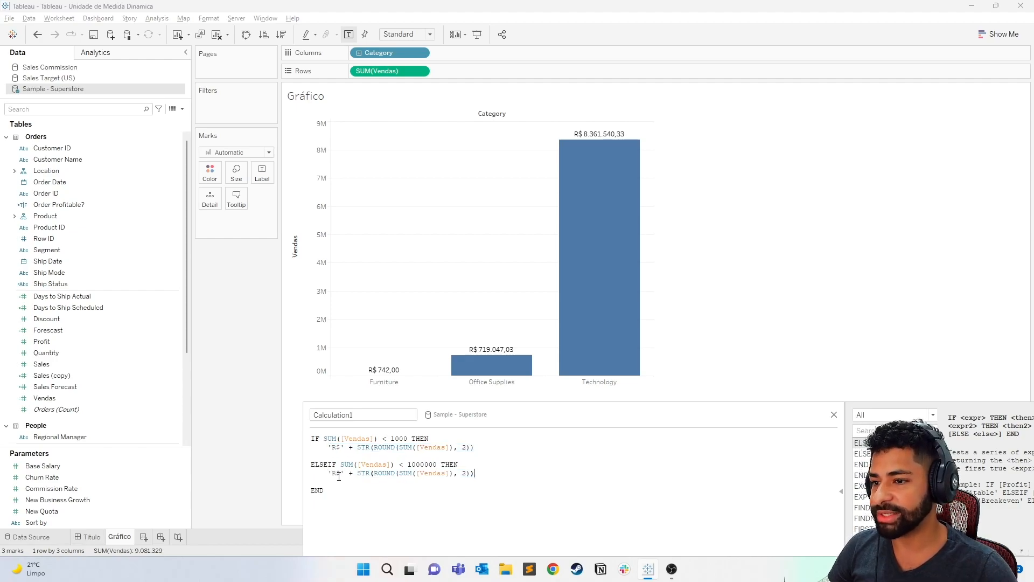
Divide SUM([Vendas]) by 1000 inside the ROUND function of the ELSEIF result line.
{"action": "left_click", "coordinate": [455, 472]}
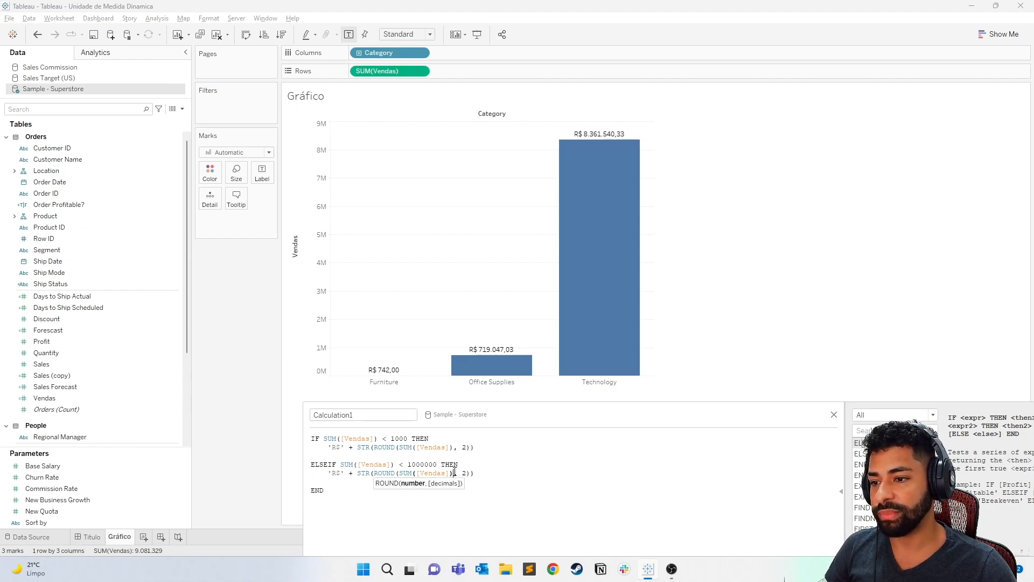
{"action": "type", "text": "/1000"}
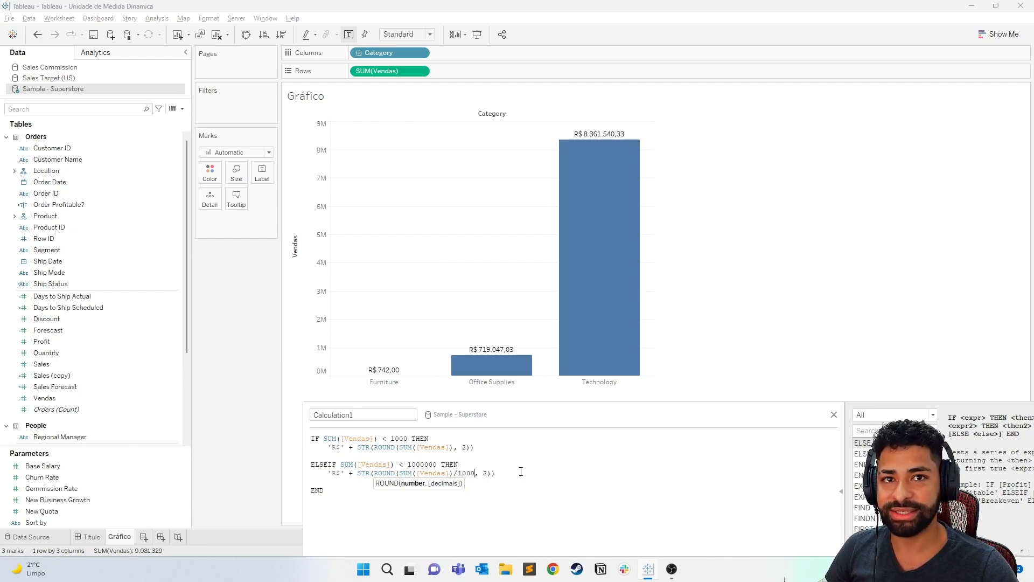
{"action": "mouse_move", "coordinate": [501, 358]}
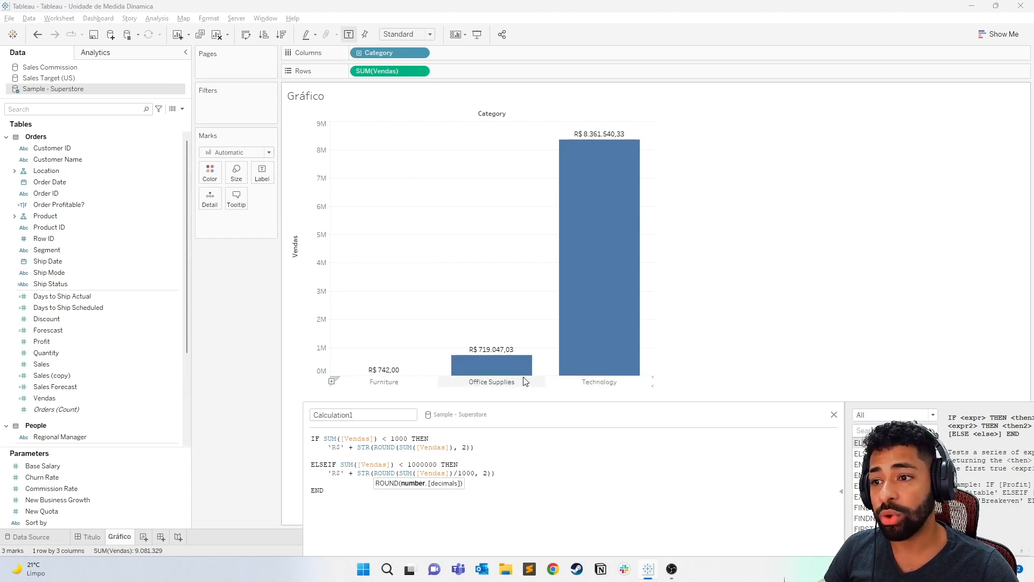
{"action": "mouse_move", "coordinate": [423, 383]}
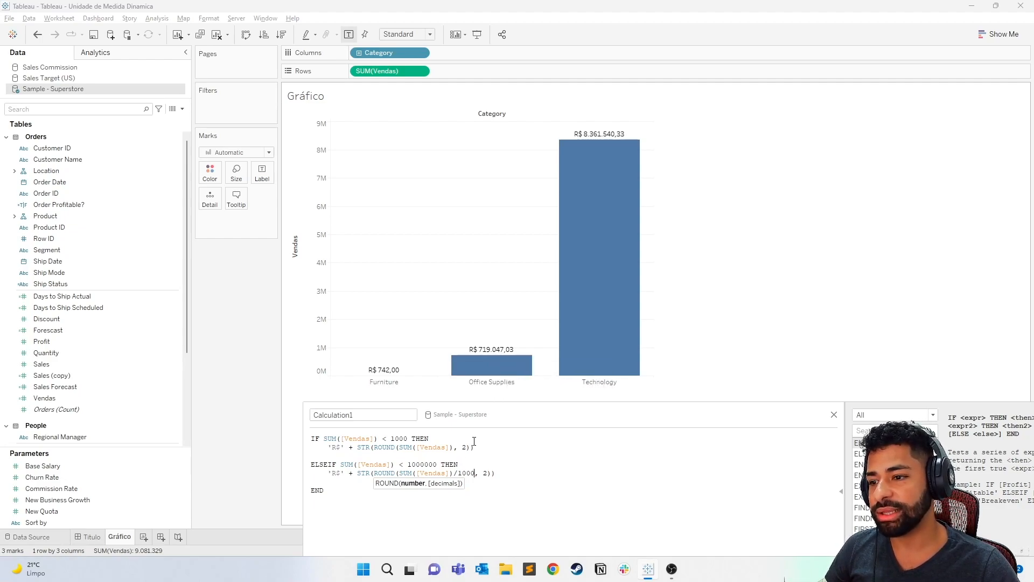
{"action": "left_click", "coordinate": [453, 473]}
{"action": "left_click_drag", "start_coordinate": [453, 473], "coordinate": [400, 473]}
{"action": "left_click", "coordinate": [476, 472]}
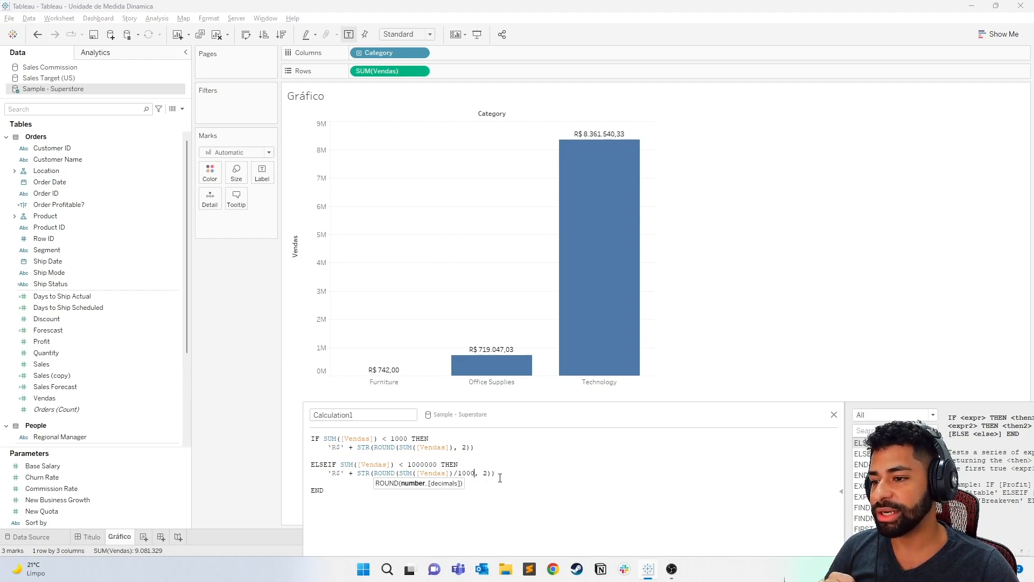
Set the ROUND decimals in the ELSEIF result line to 1.
{"action": "left_click", "coordinate": [500, 478]}
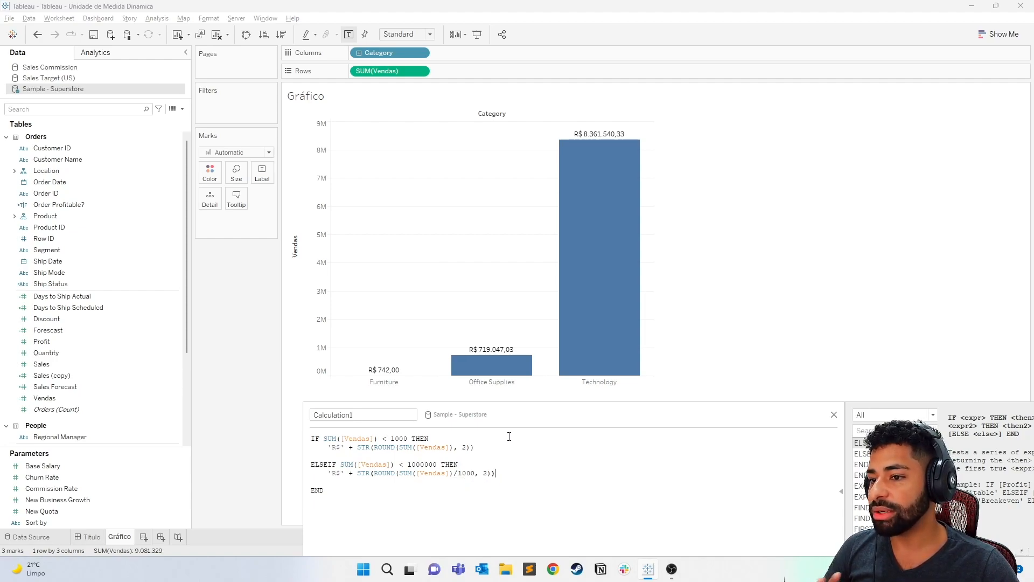
{"action": "key", "text": "Left"}
{"action": "key", "text": "Left"}
{"action": "key", "text": "Left"}
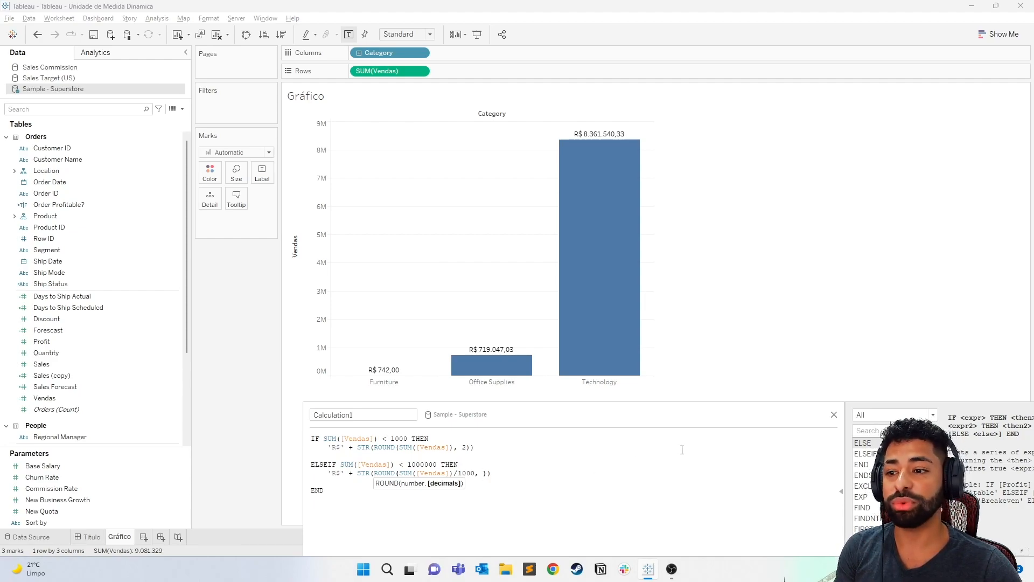
{"action": "key", "text": "Delete"}
{"action": "type", "text": "1"}
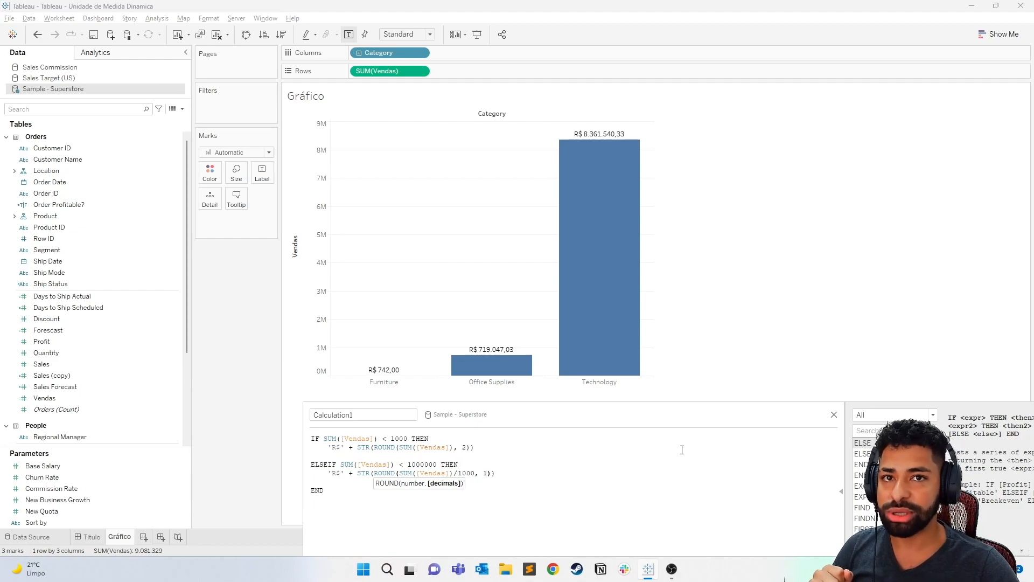
Append + 'K' to the end of the ELSEIF result line.
{"action": "left_click", "coordinate": [570, 470]}
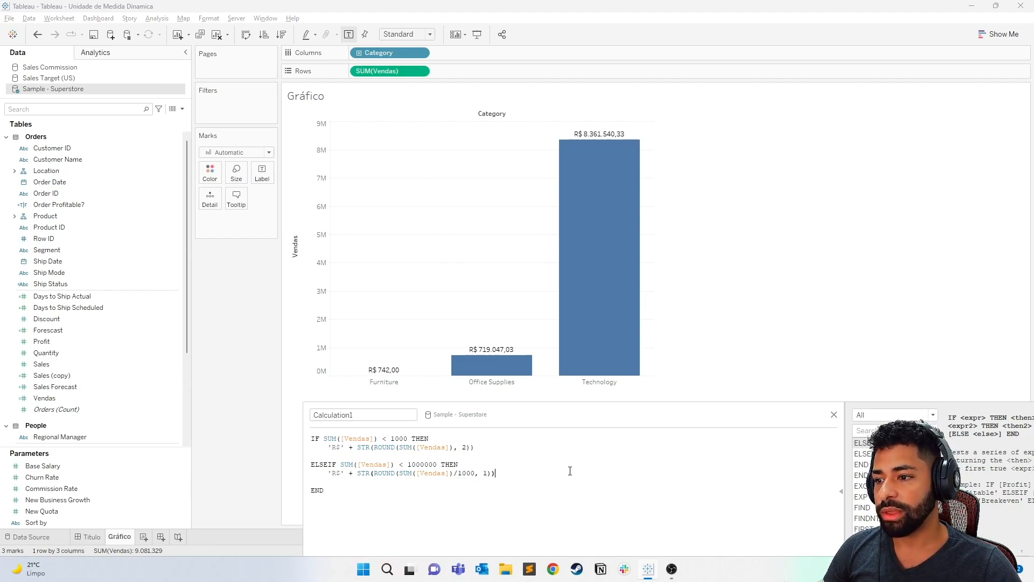
{"action": "type", "text": "+ '"}
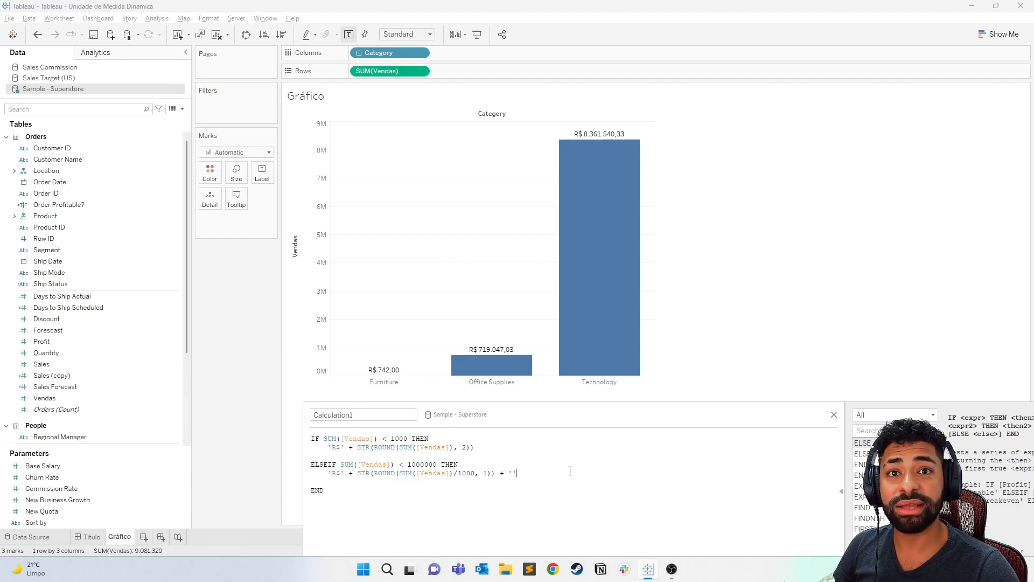
{"action": "type", "text": "K"}
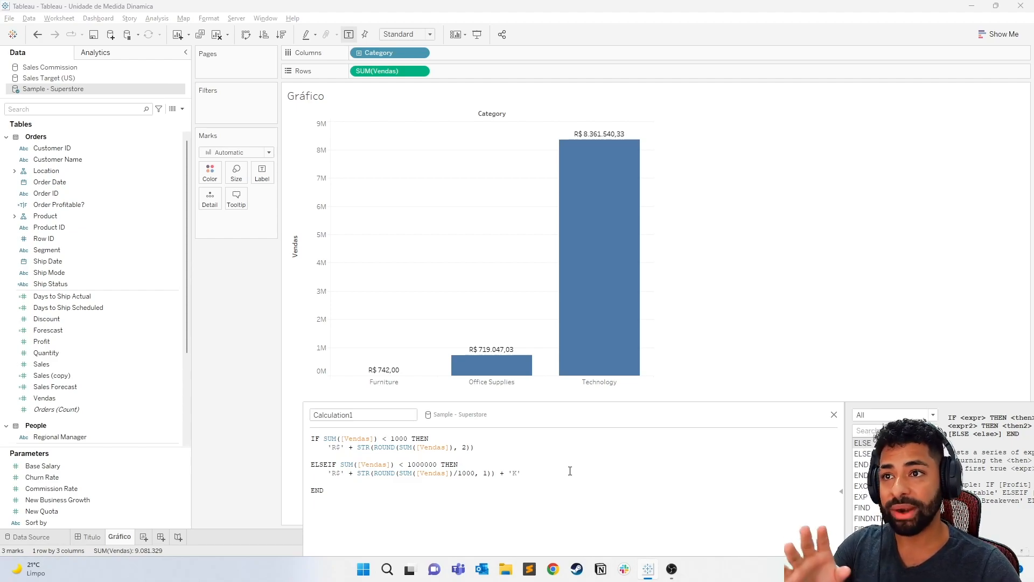
Add an ELSE line above END, separated from the 'K' result line by a blank line.
{"action": "key", "text": "Return"}
{"action": "type", "text": "ELSE"}
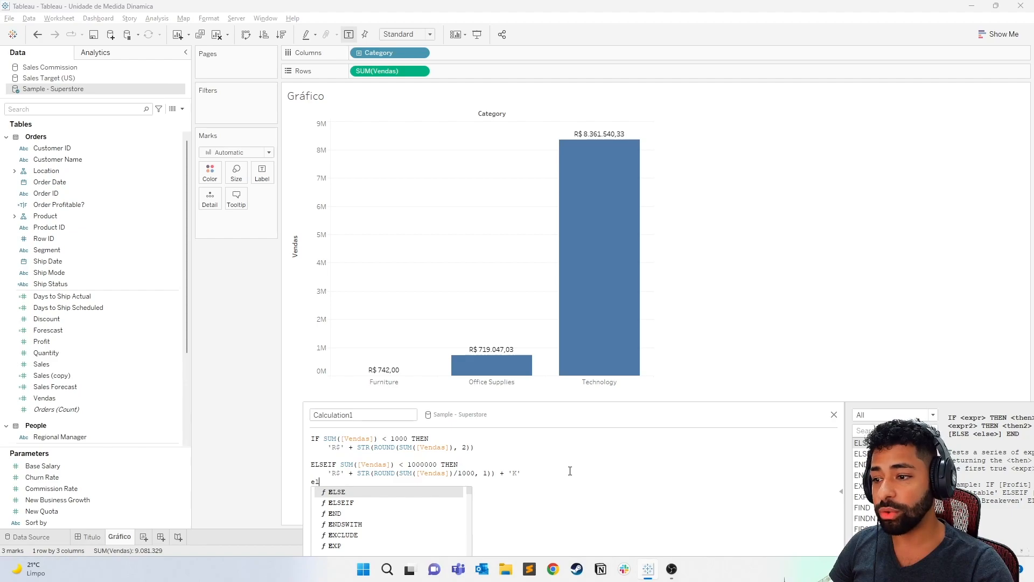
{"action": "key", "text": "Return"}
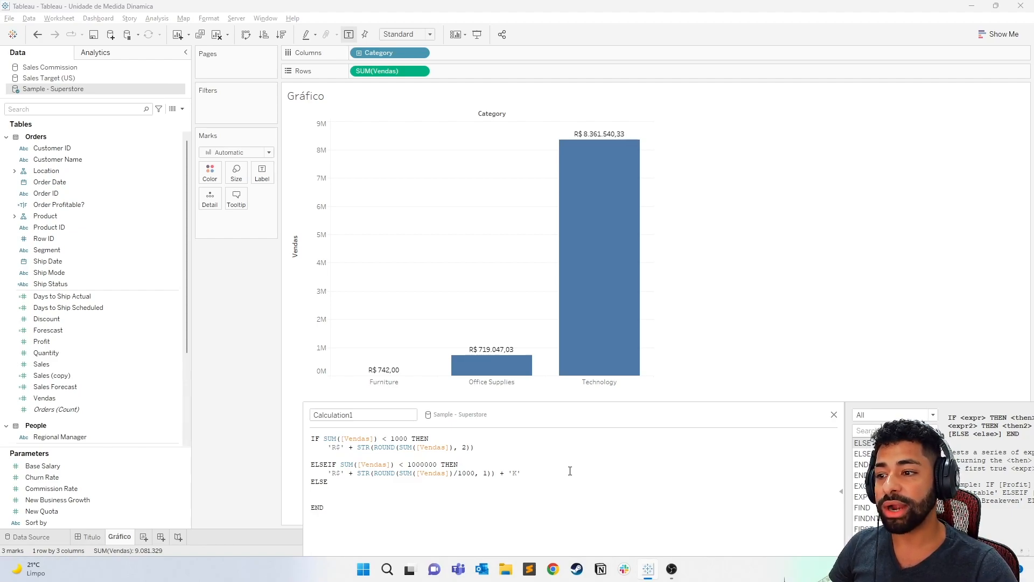
{"action": "left_click", "coordinate": [567, 471]}
{"action": "key", "text": "Return"}
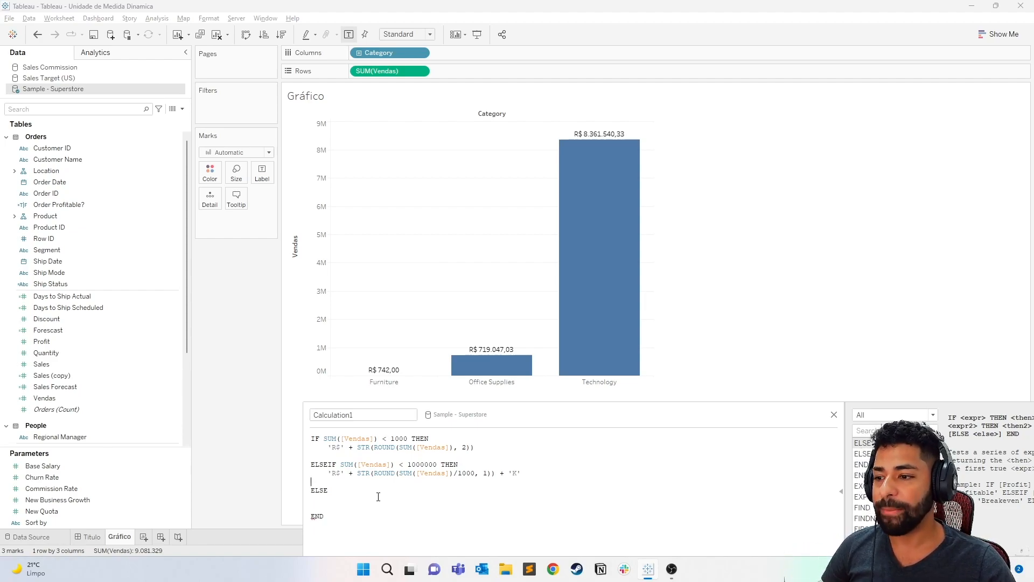
{"action": "left_click_drag", "start_coordinate": [372, 485], "coordinate": [295, 488]}
{"action": "left_click_drag", "start_coordinate": [422, 464], "coordinate": [436, 461]}
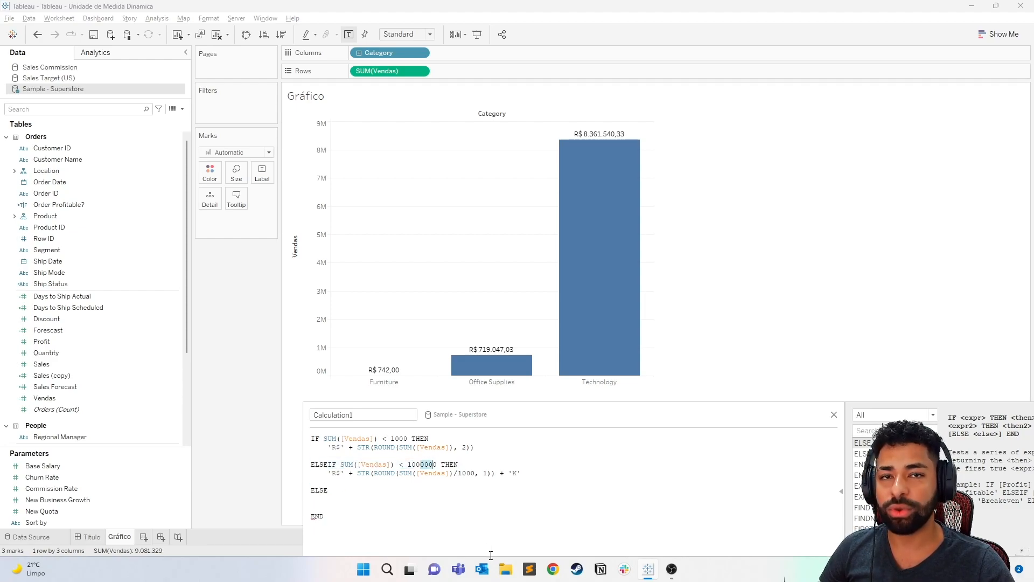
{"action": "mouse_move", "coordinate": [590, 136]}
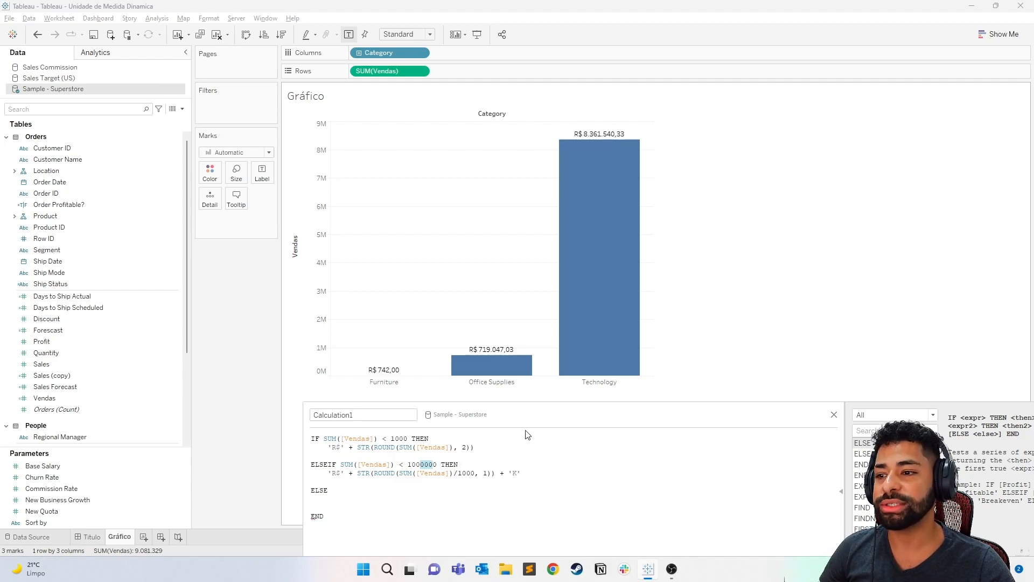
{"action": "left_click_drag", "start_coordinate": [483, 465], "coordinate": [302, 491]}
{"action": "key", "text": "ctrl+c"}
{"action": "key", "text": "ctrl+v"}
{"action": "left_click", "coordinate": [434, 490]}
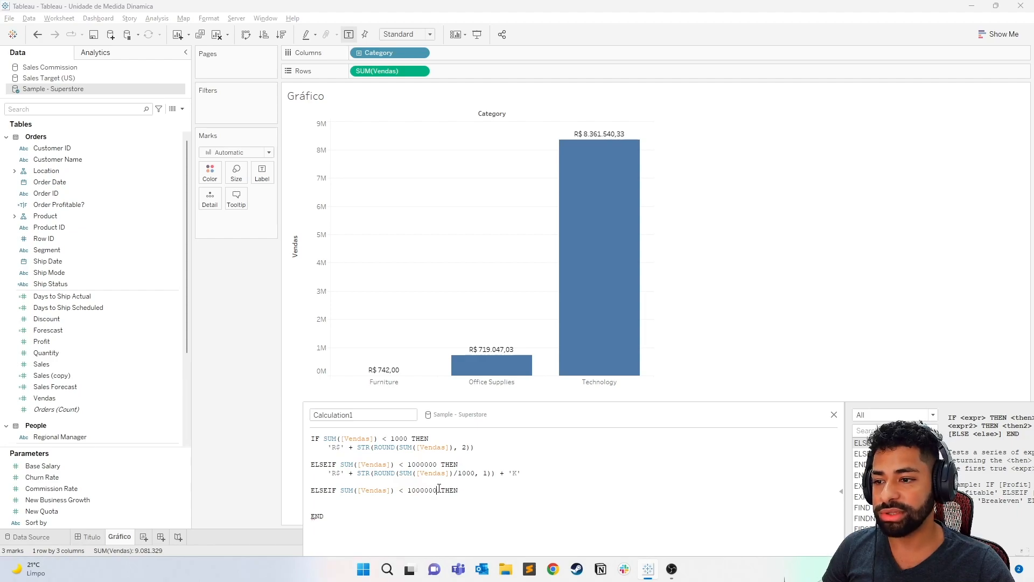
{"action": "type", "text": "000"}
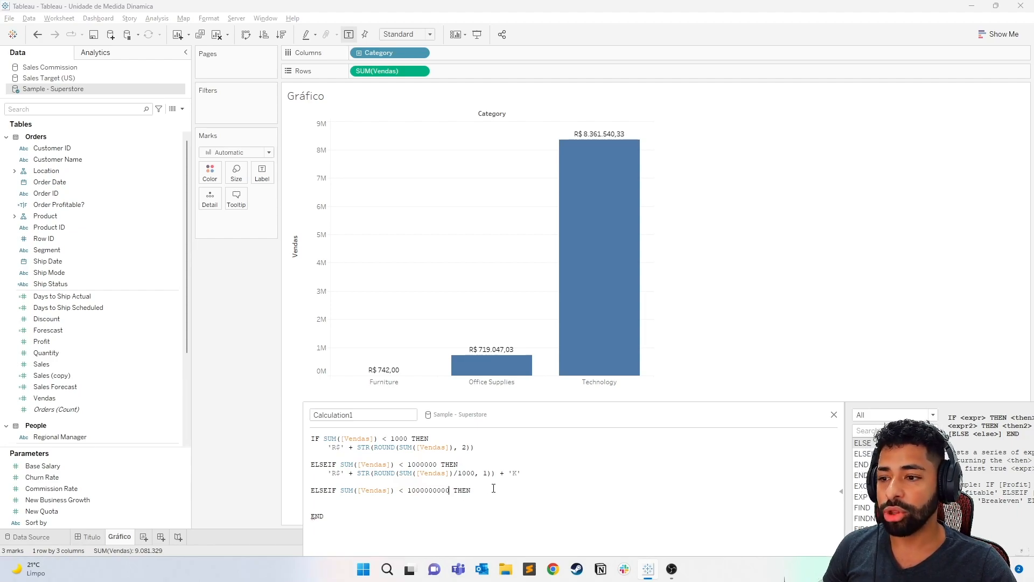
{"action": "key", "text": "ctrl+z"}
{"action": "key", "text": "ctrl+z"}
{"action": "key", "text": "Escape"}
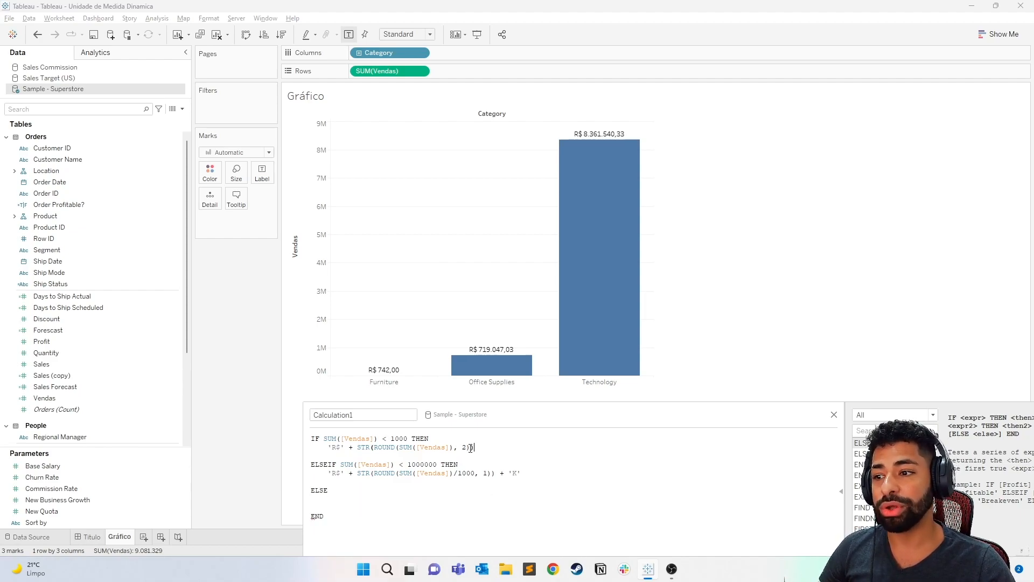
{"action": "left_click_drag", "start_coordinate": [479, 448], "coordinate": [311, 438]}
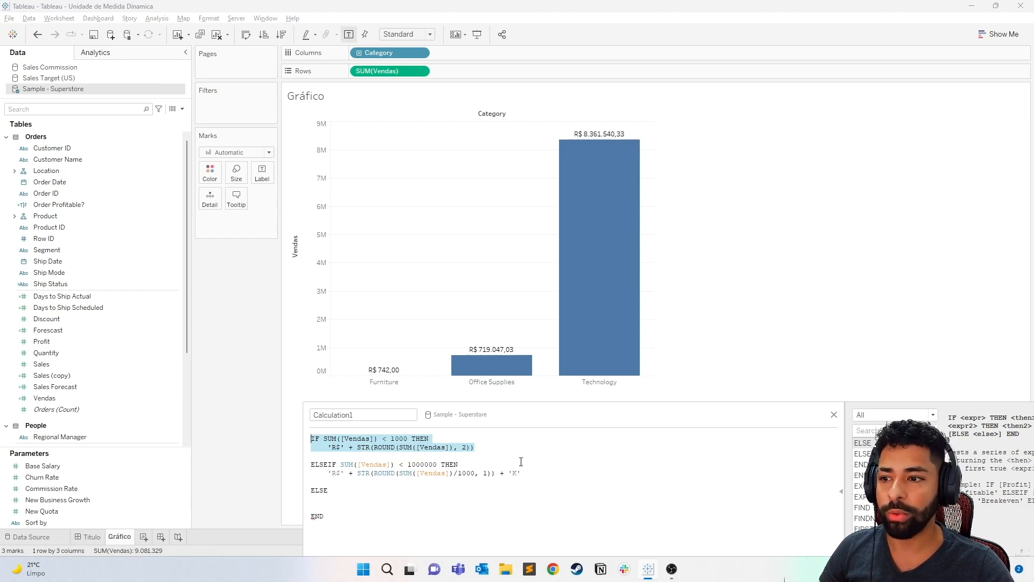
{"action": "left_click", "coordinate": [539, 472]}
{"action": "left_click_drag", "start_coordinate": [538, 473], "coordinate": [290, 463]}
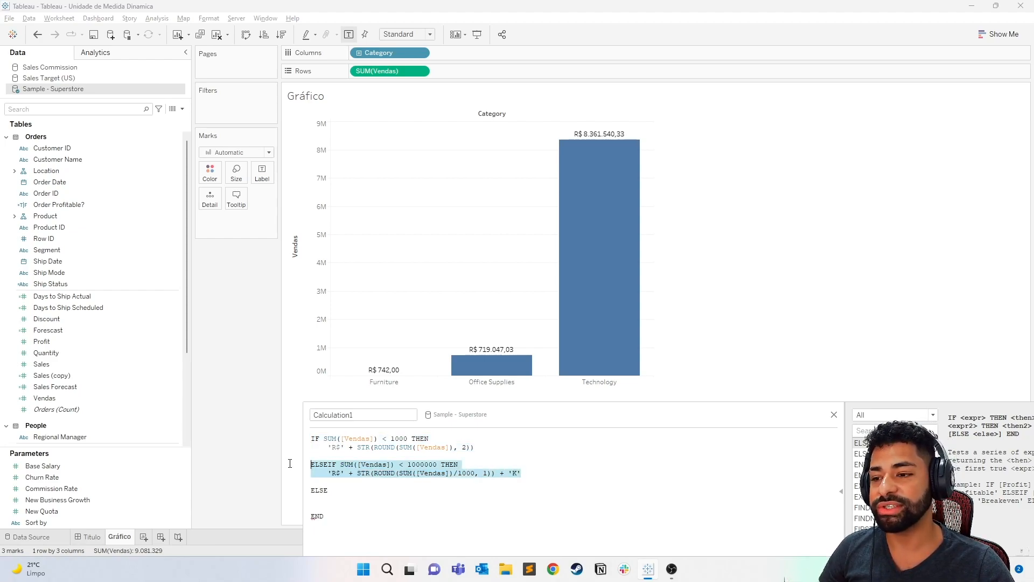
{"action": "left_click", "coordinate": [555, 472]}
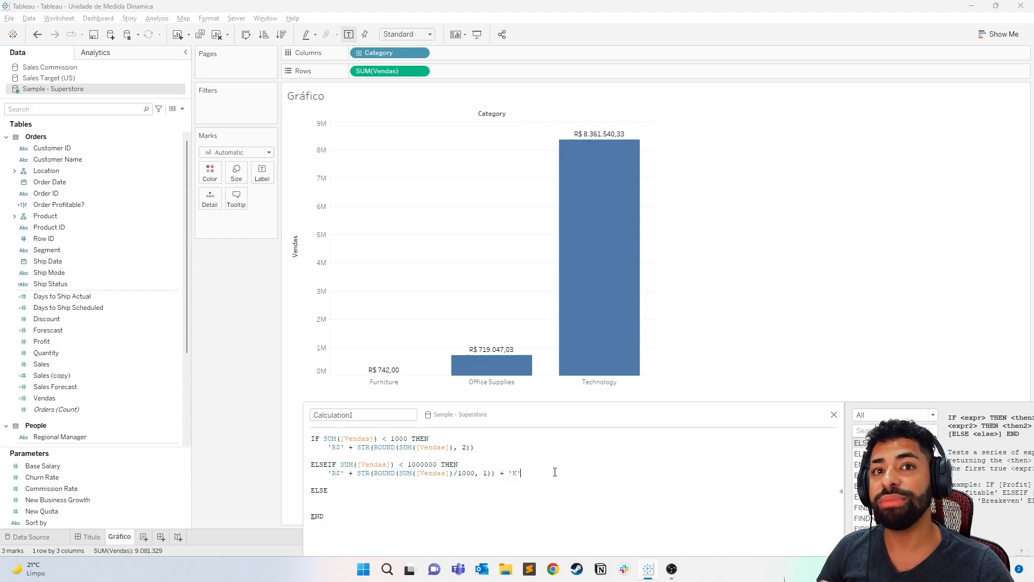
{"action": "left_click_drag", "start_coordinate": [553, 471], "coordinate": [311, 464]}
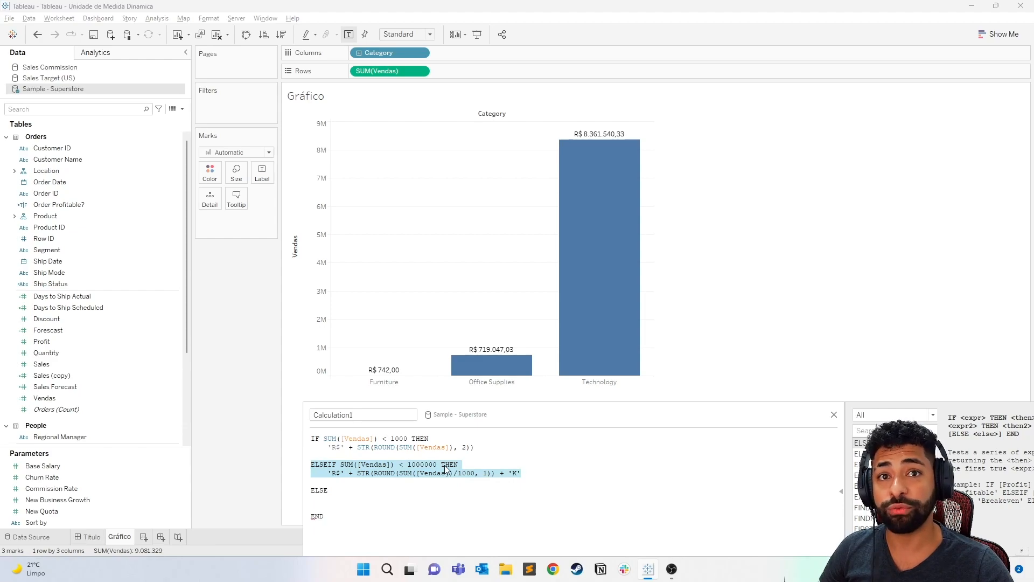
{"action": "left_click", "coordinate": [355, 498]}
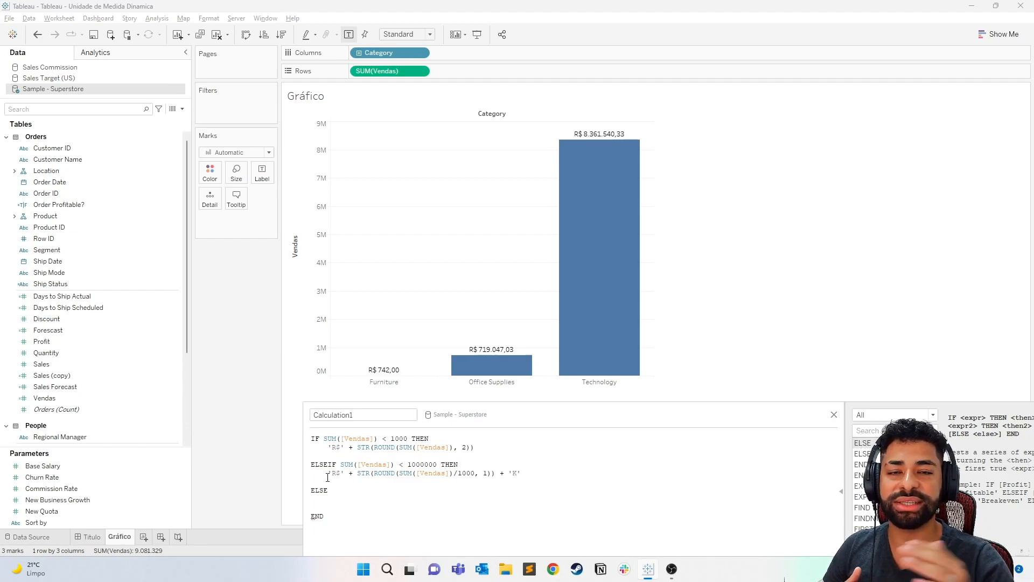
Paste a copy of the 'K' result line under ELSE and extend its divisor to 1000000.
{"action": "left_click_drag", "start_coordinate": [328, 474], "coordinate": [528, 470]}
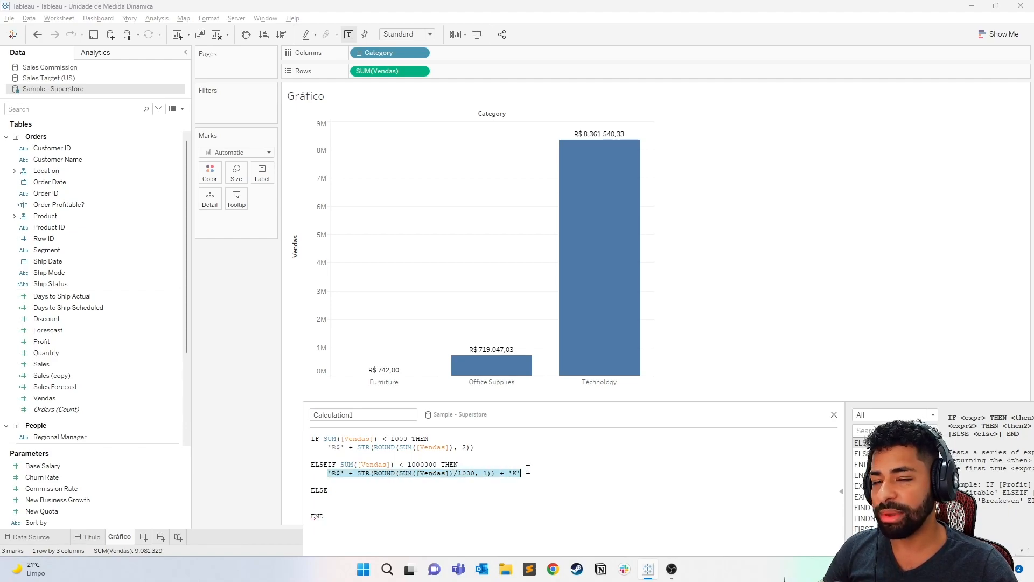
{"action": "key", "text": "ctrl+c"}
{"action": "left_click", "coordinate": [347, 499]}
{"action": "key", "text": "ctrl+v"}
{"action": "left_click", "coordinate": [474, 499]}
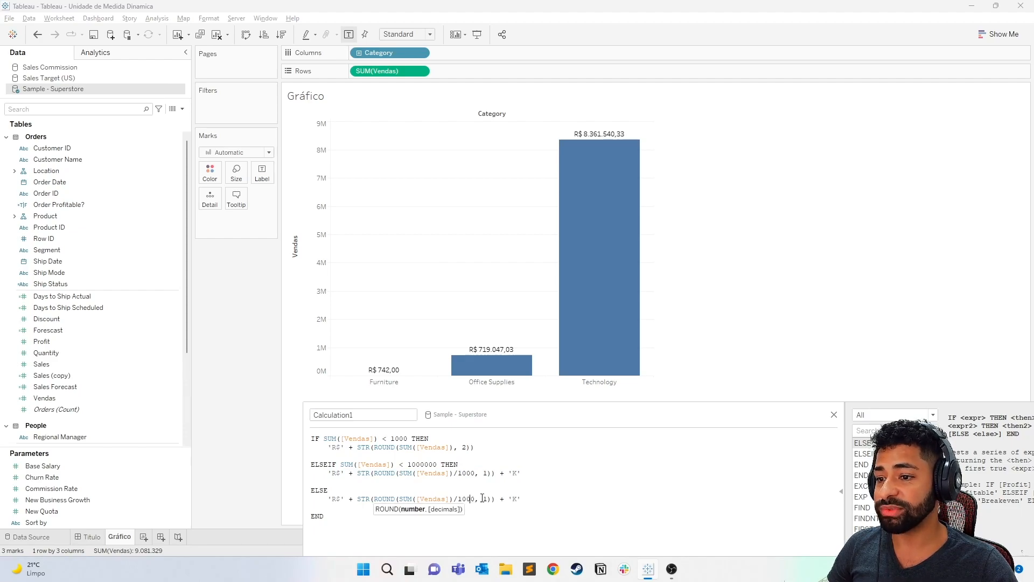
{"action": "type", "text": "000"}
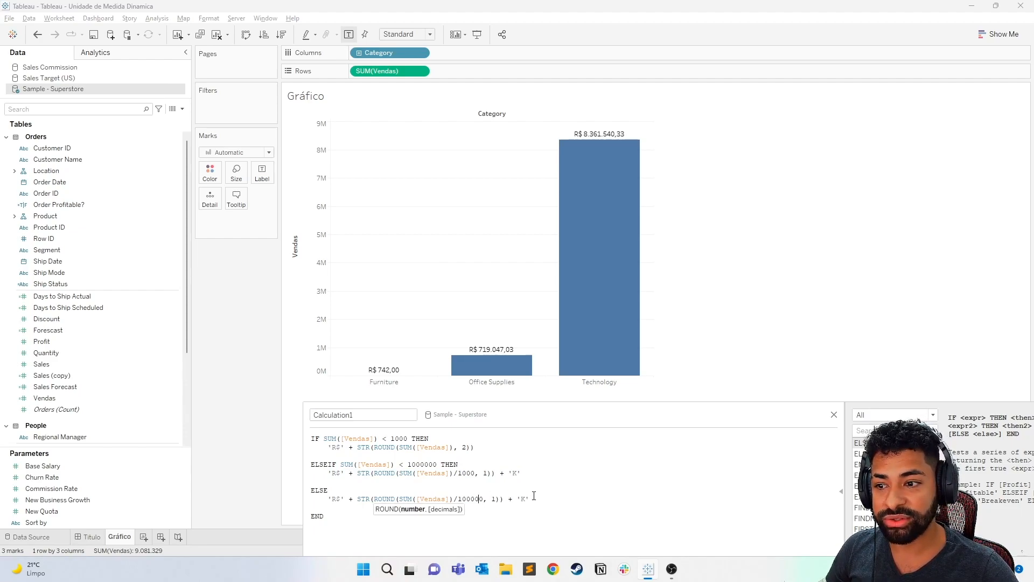
Change the suffix of the ELSE result line, which divides by 1000000, to 'M'.
{"action": "mouse_move", "coordinate": [620, 144]}
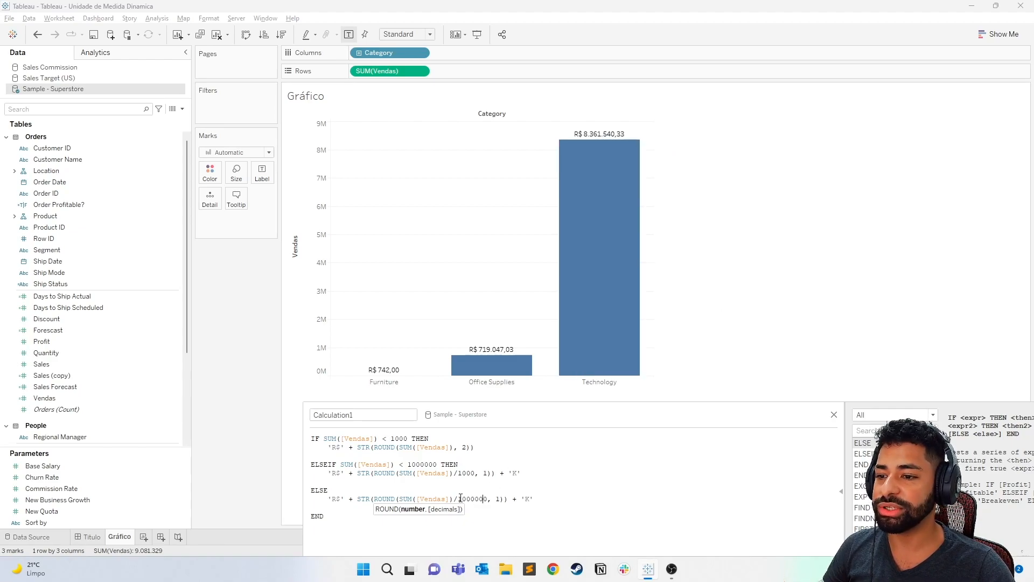
{"action": "left_click_drag", "start_coordinate": [458, 499], "coordinate": [489, 496]}
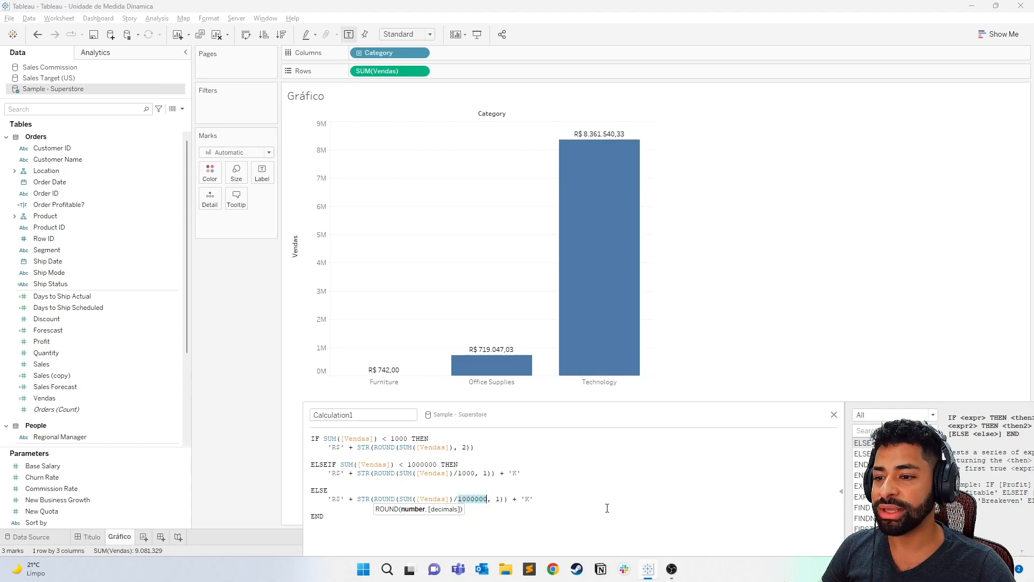
{"action": "left_click", "coordinate": [526, 499]}
{"action": "type", "text": "M"}
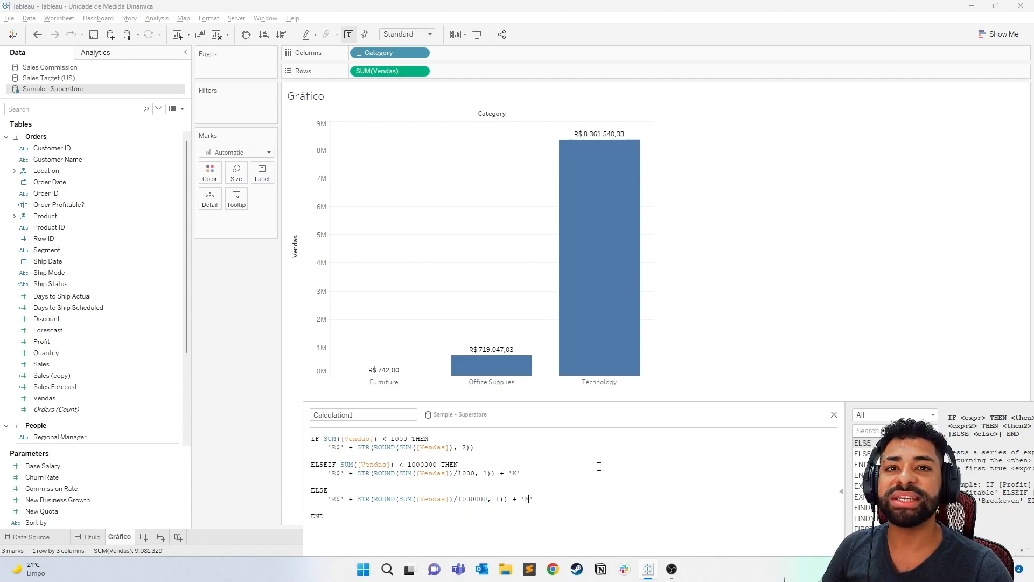
Name the calculated field Vendas - AGG and apply it.
{"action": "mouse_move", "coordinate": [615, 420]}
{"action": "left_mouse_down"}
{"action": "mouse_move", "coordinate": [615, 386]}
{"action": "mouse_move", "coordinate": [609, 423]}
{"action": "mouse_move", "coordinate": [619, 409]}
{"action": "mouse_move", "coordinate": [607, 404]}
{"action": "left_mouse_up"}
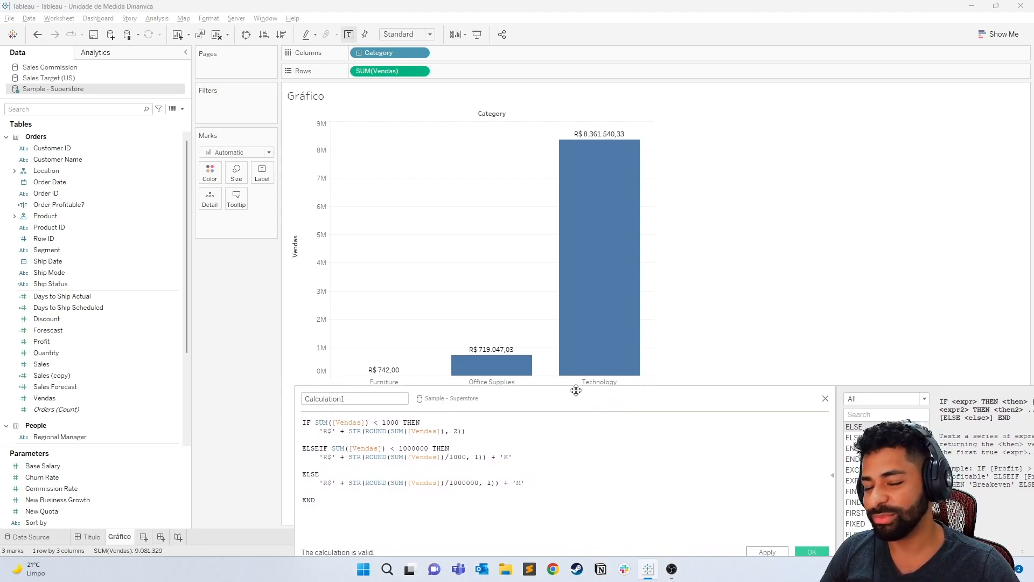
{"action": "left_click_drag", "start_coordinate": [716, 386], "coordinate": [706, 397]}
{"action": "left_click_drag", "start_coordinate": [360, 399], "coordinate": [240, 398]}
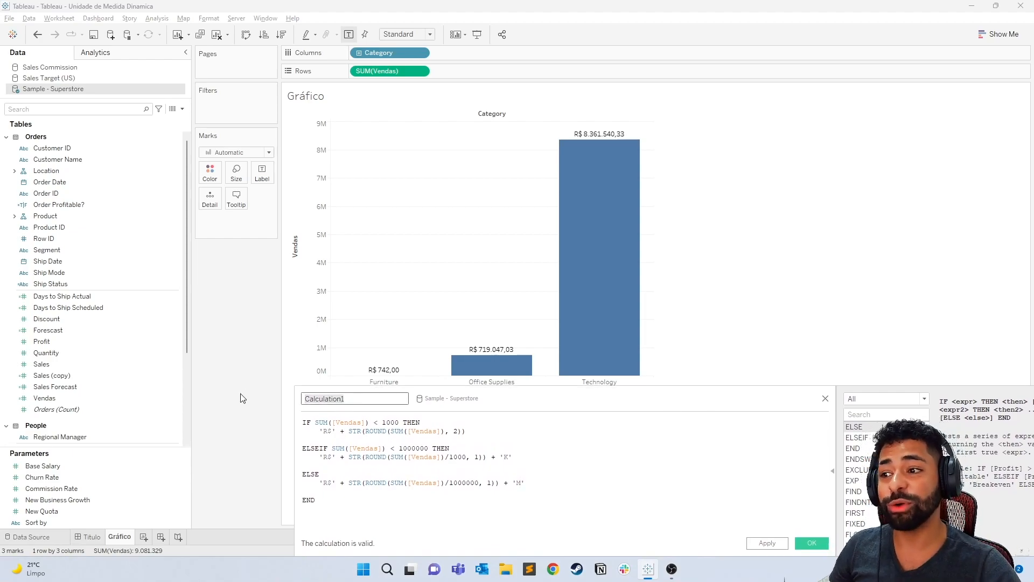
{"action": "type", "text": "Ven"}
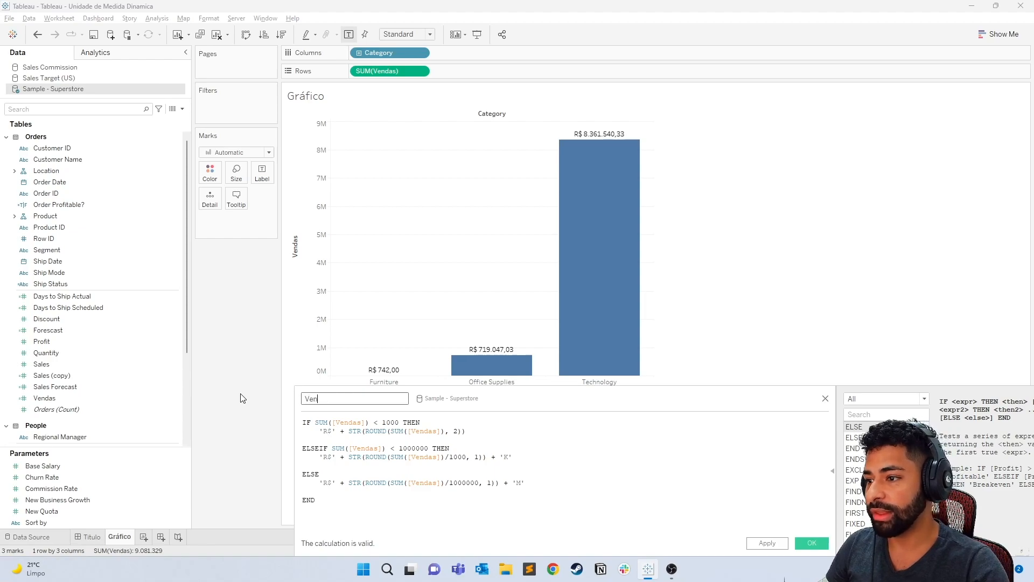
{"action": "type", "text": "das - AGG"}
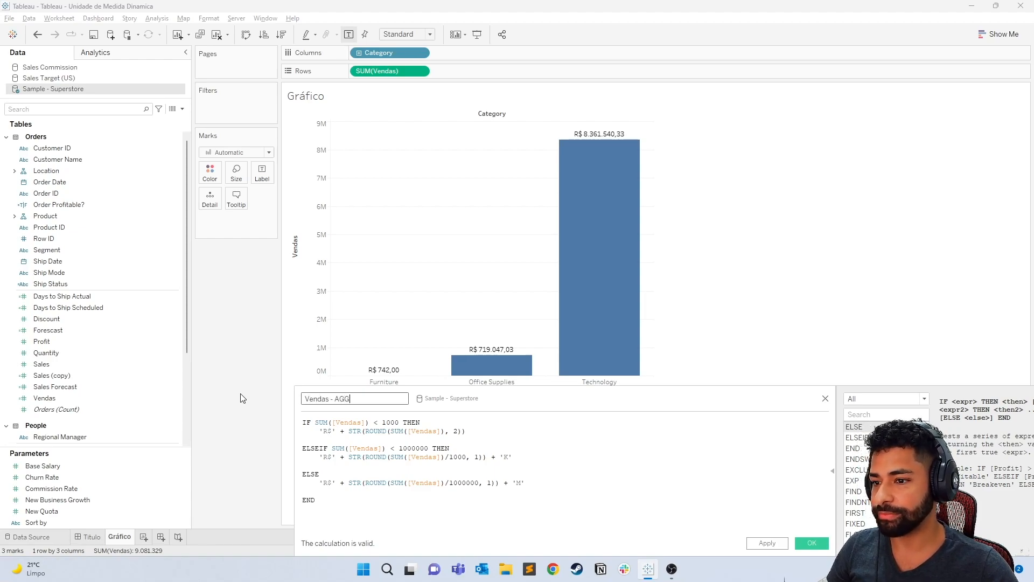
{"action": "left_click", "coordinate": [776, 544]}
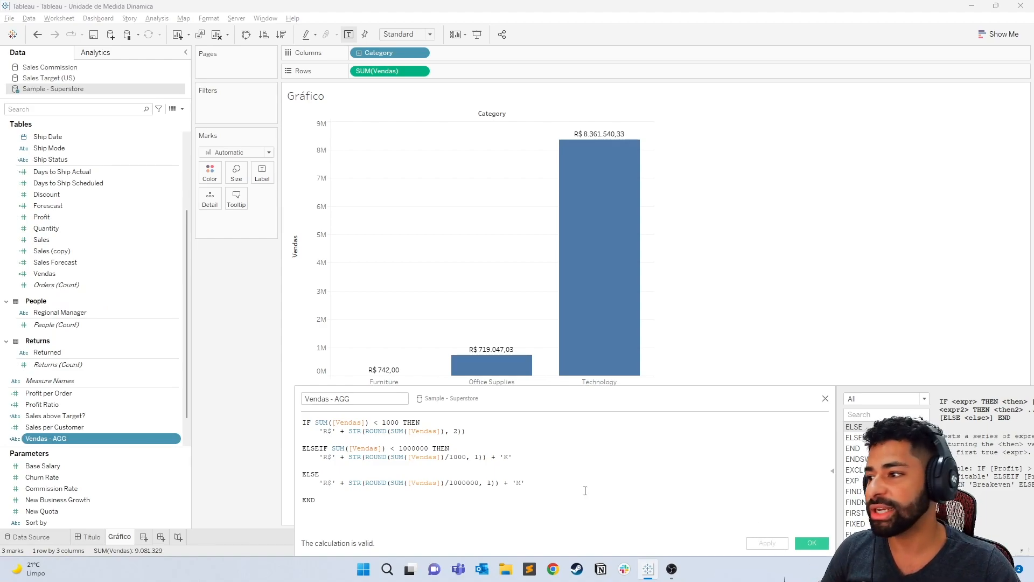
Label the bars of the category chart with the Vendas - AGG field and check the labels.
{"action": "left_click", "coordinate": [34, 441]}
{"action": "left_click_drag", "start_coordinate": [34, 443], "coordinate": [254, 175]}
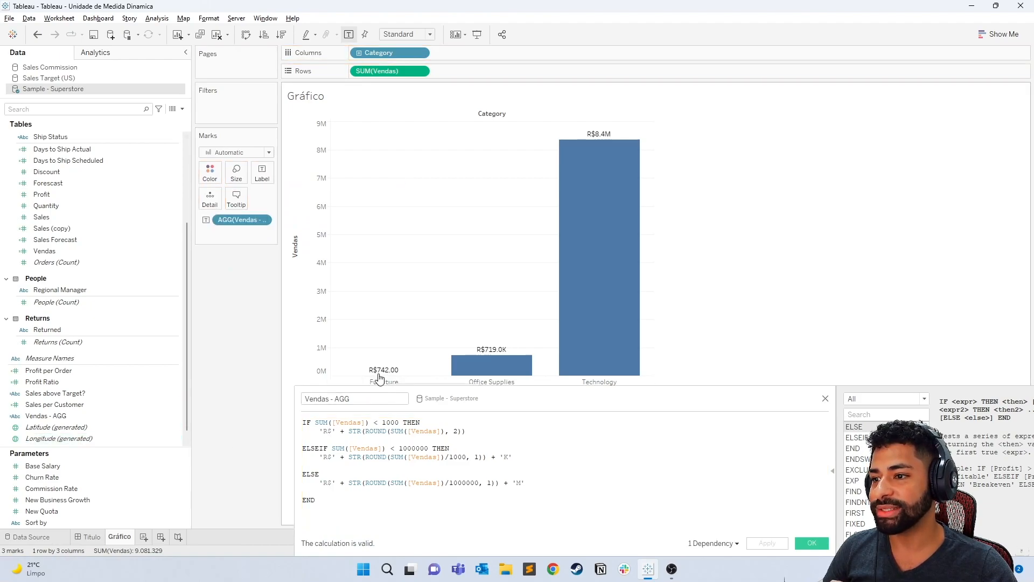
{"action": "mouse_move", "coordinate": [487, 357]}
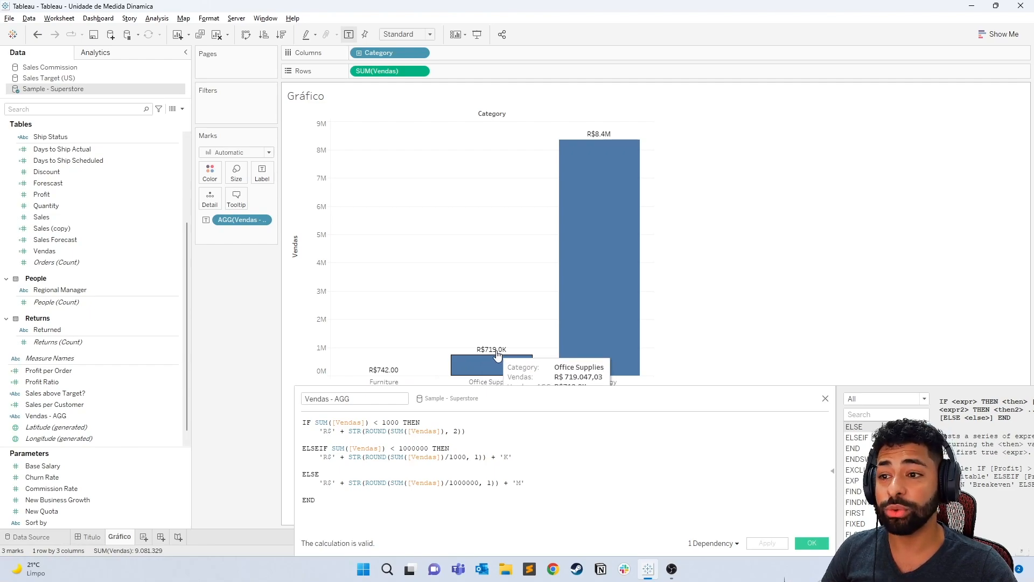
{"action": "mouse_move", "coordinate": [577, 151]}
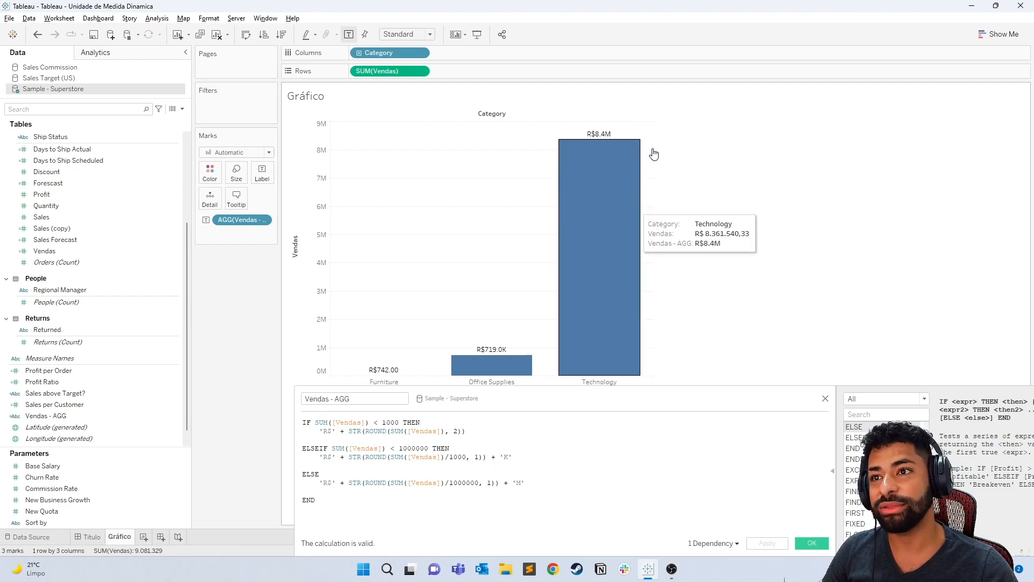
{"action": "double_click", "coordinate": [379, 451]}
{"action": "left_click", "coordinate": [646, 487]}
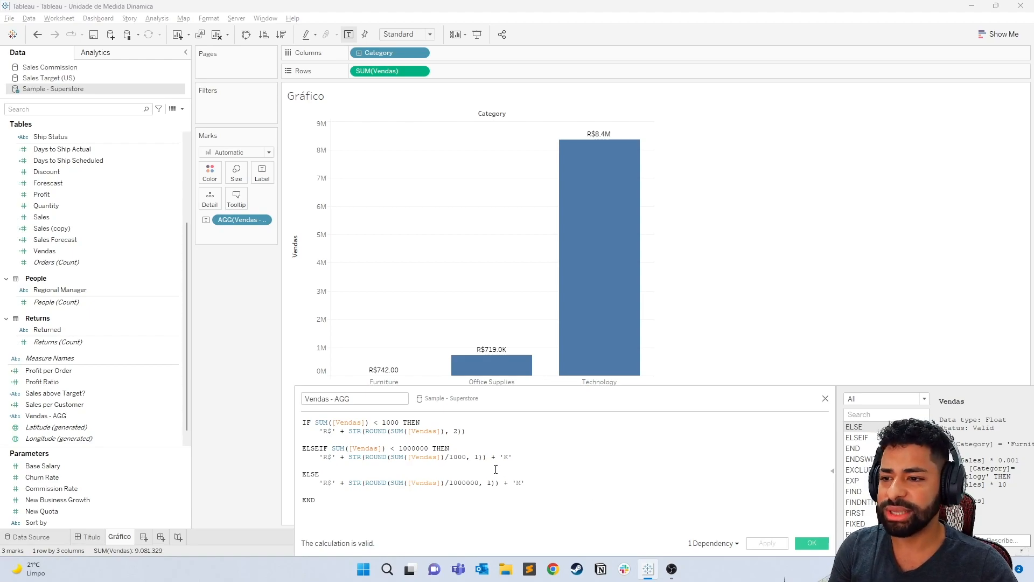
Try rounding the 'K' and 'M' result lines to 0 decimals, and undo the change.
{"action": "left_click", "coordinate": [477, 457]}
{"action": "key", "text": "BackSpace"}
{"action": "type", "text": "0"}
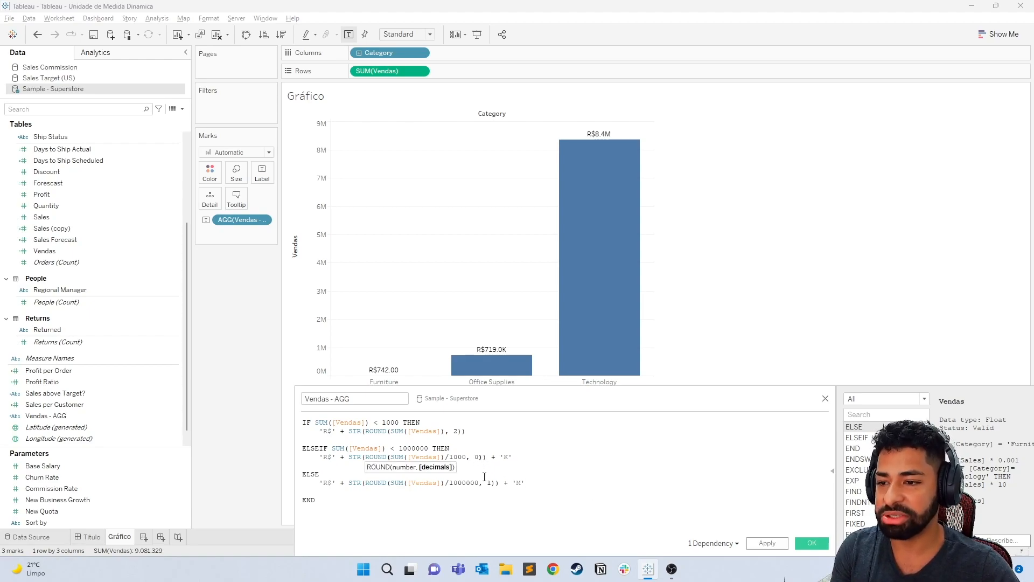
{"action": "left_click", "coordinate": [492, 484]}
{"action": "key", "text": "BackSpace"}
{"action": "type", "text": "0"}
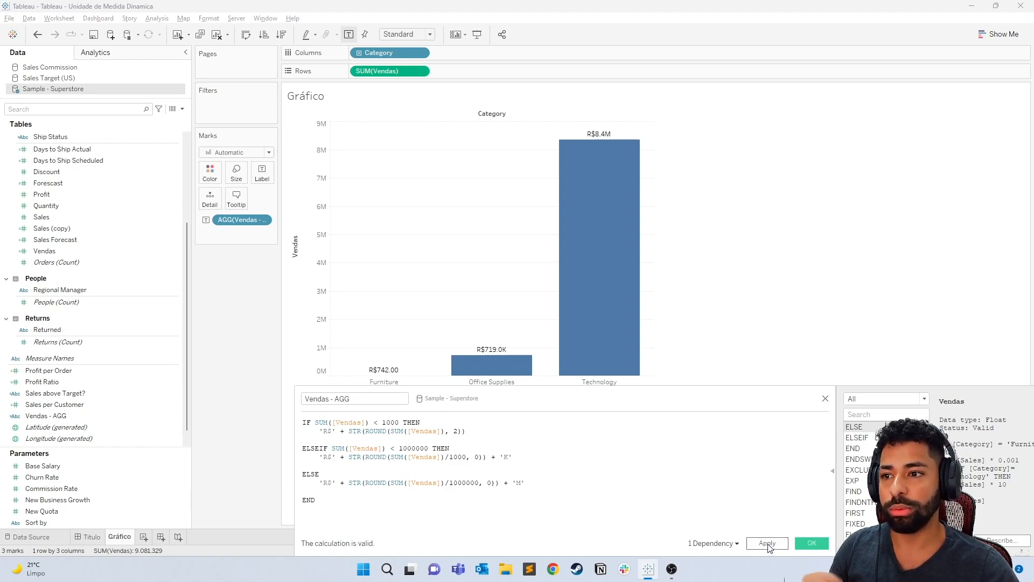
{"action": "left_click", "coordinate": [768, 544]}
{"action": "left_click", "coordinate": [786, 333]}
{"action": "key", "text": "ctrl+z"}
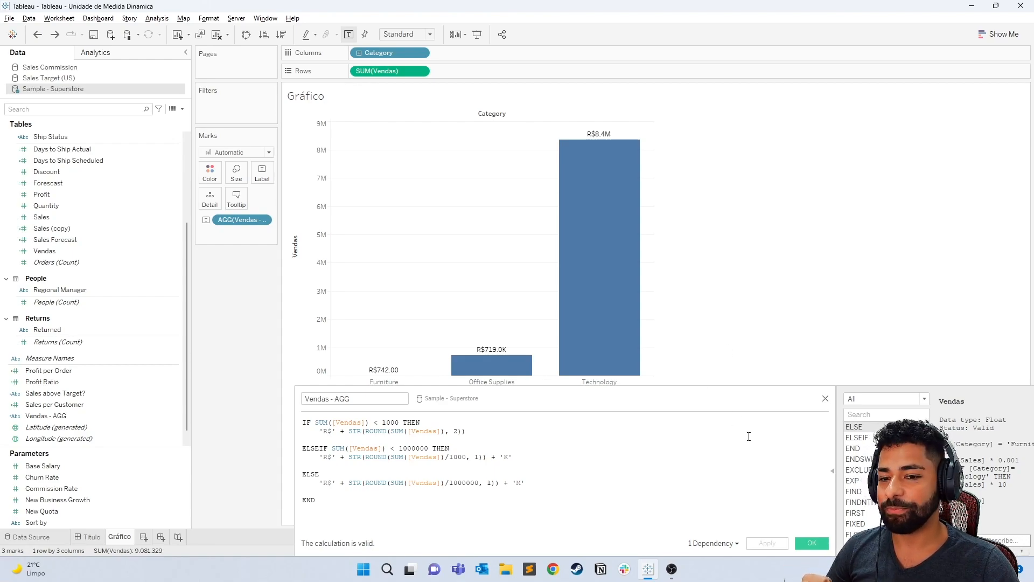
Save the calculation and display Vendas - AGG as text on a new worksheet.
{"action": "left_click", "coordinate": [815, 544]}
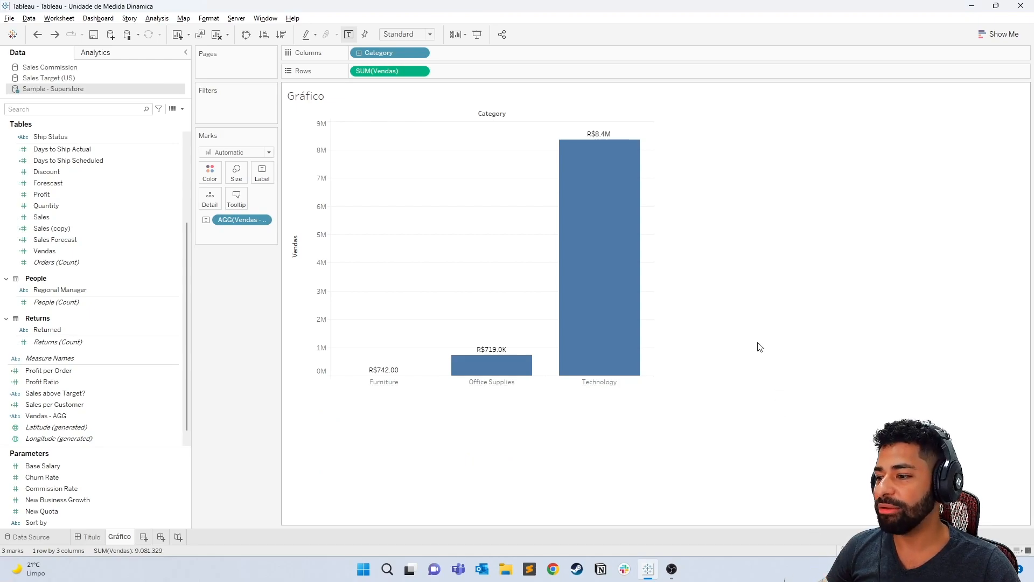
{"action": "left_click", "coordinate": [143, 538]}
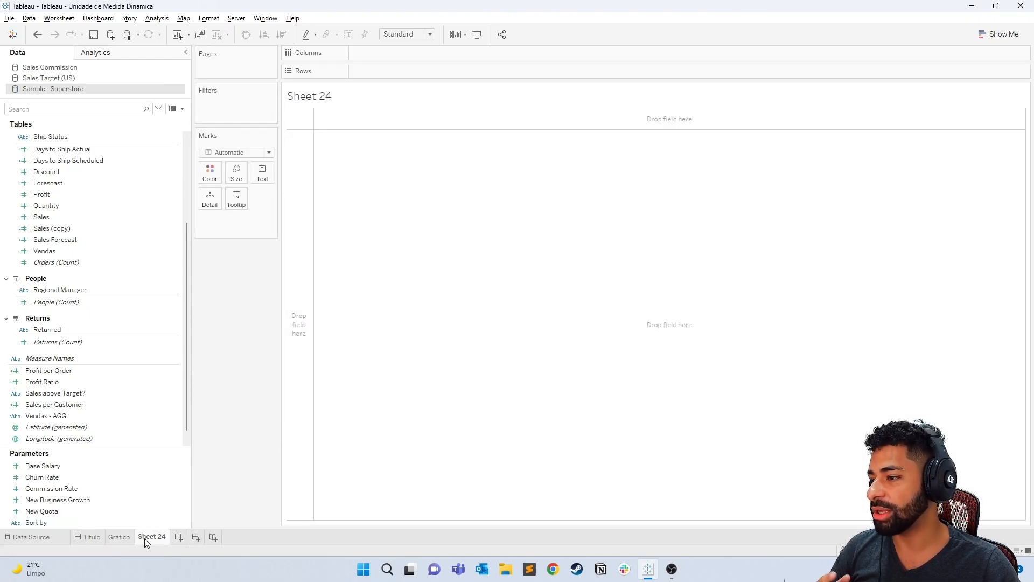
{"action": "left_click", "coordinate": [89, 407]}
{"action": "left_click_drag", "start_coordinate": [89, 415], "coordinate": [262, 173]}
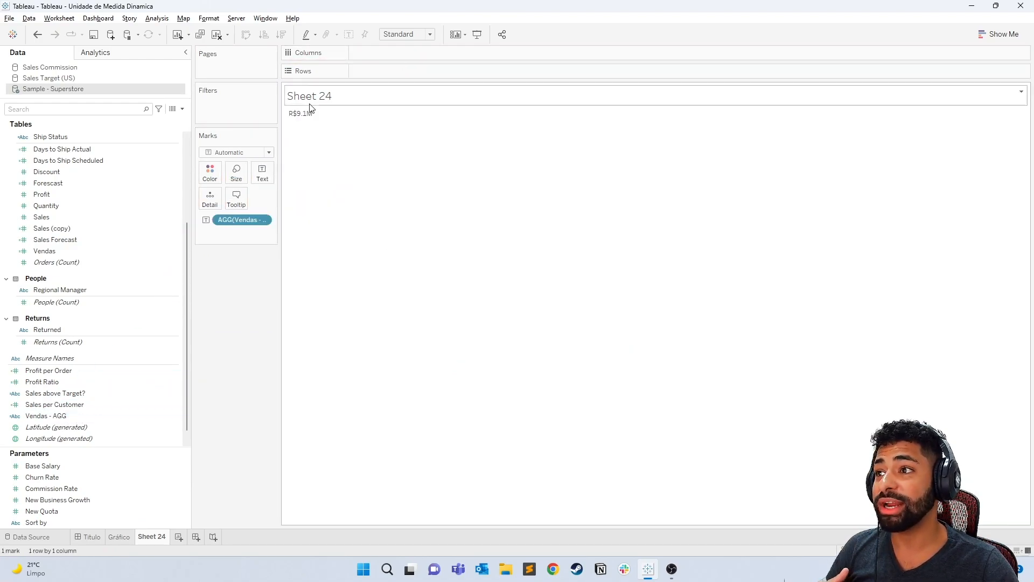
Format the Vendas - AGG text label as bold at size 36 and fit the sheet to Entire View.
{"action": "left_click", "coordinate": [263, 172]}
{"action": "left_click", "coordinate": [358, 197]}
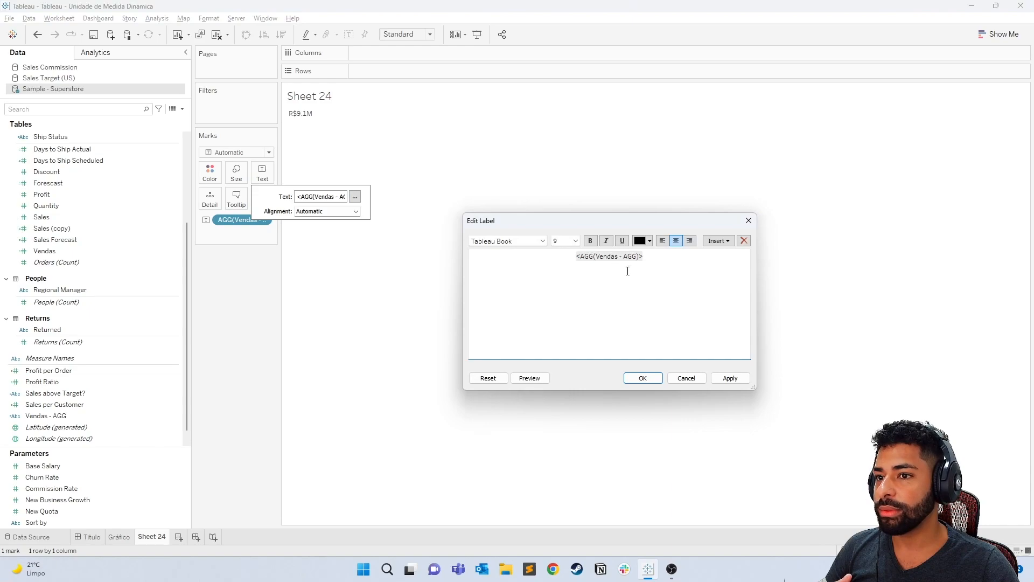
{"action": "key", "text": "ctrl+a"}
{"action": "left_click", "coordinate": [576, 242]}
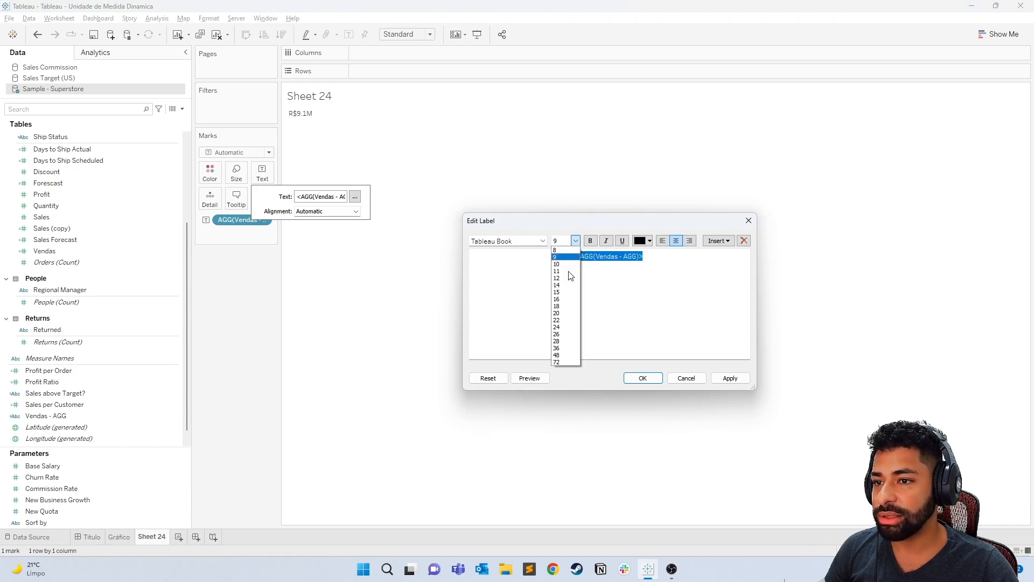
{"action": "left_click", "coordinate": [561, 349]}
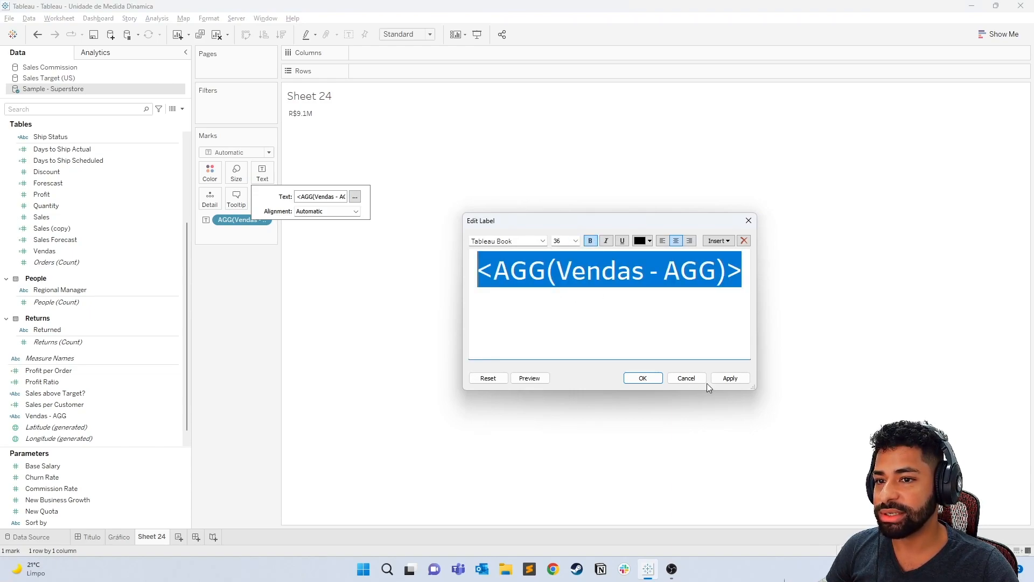
{"action": "left_click", "coordinate": [647, 378]}
{"action": "left_click", "coordinate": [408, 34]}
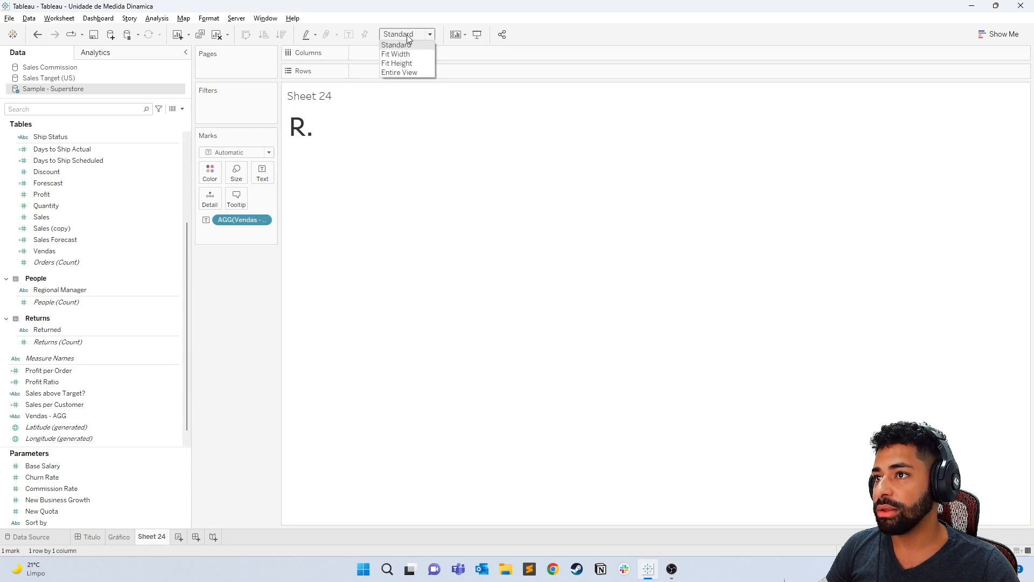
{"action": "left_click", "coordinate": [402, 73]}
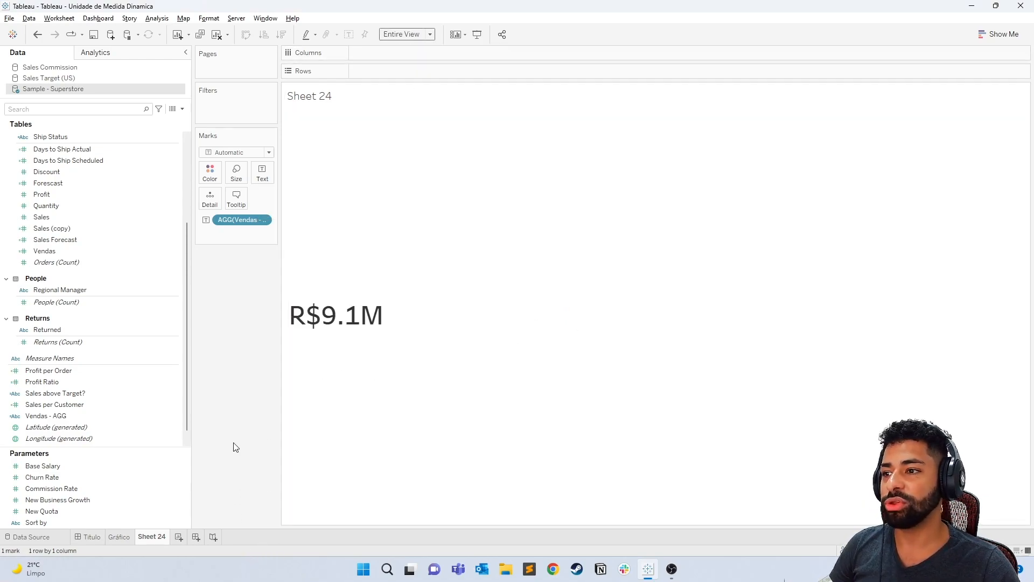
Find the Sub-Category field and add it as a worksheet filter with all values included.
{"action": "left_click", "coordinate": [29, 108]}
{"action": "type", "text": "sub"}
{"action": "left_click_drag", "start_coordinate": [62, 160], "coordinate": [238, 114]}
{"action": "left_click", "coordinate": [428, 317]}
{"action": "left_click", "coordinate": [524, 415]}
Show the Sub-Category filter card below the Marks card as a Single Value (dropdown).
{"action": "right_click", "coordinate": [241, 106]}
{"action": "left_click", "coordinate": [259, 137]}
{"action": "key", "text": "ctrl+z"}
{"action": "right_click", "coordinate": [239, 106]}
{"action": "left_click", "coordinate": [264, 130]}
{"action": "left_click_drag", "start_coordinate": [952, 90], "coordinate": [233, 253]}
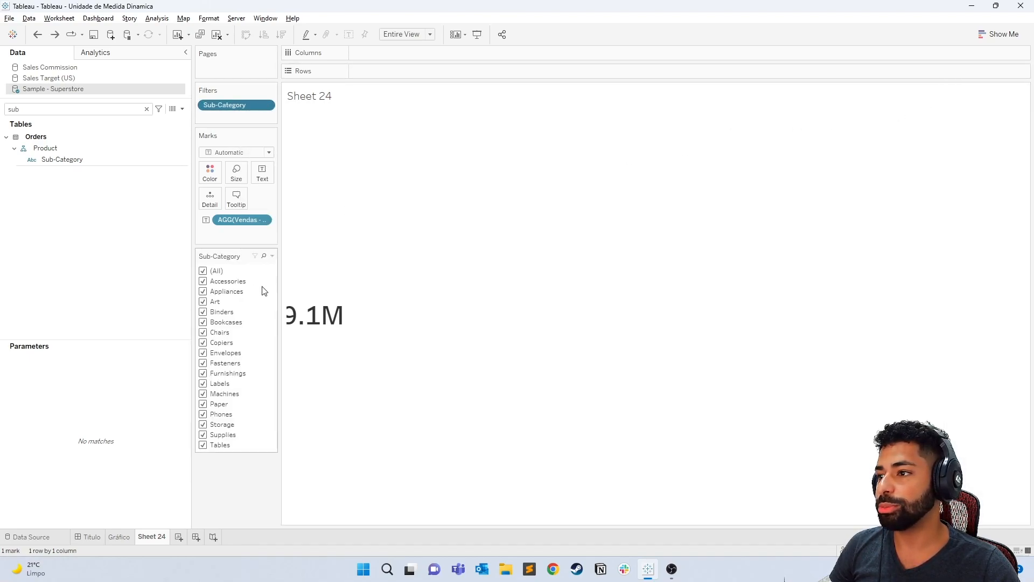
{"action": "left_click", "coordinate": [273, 257]}
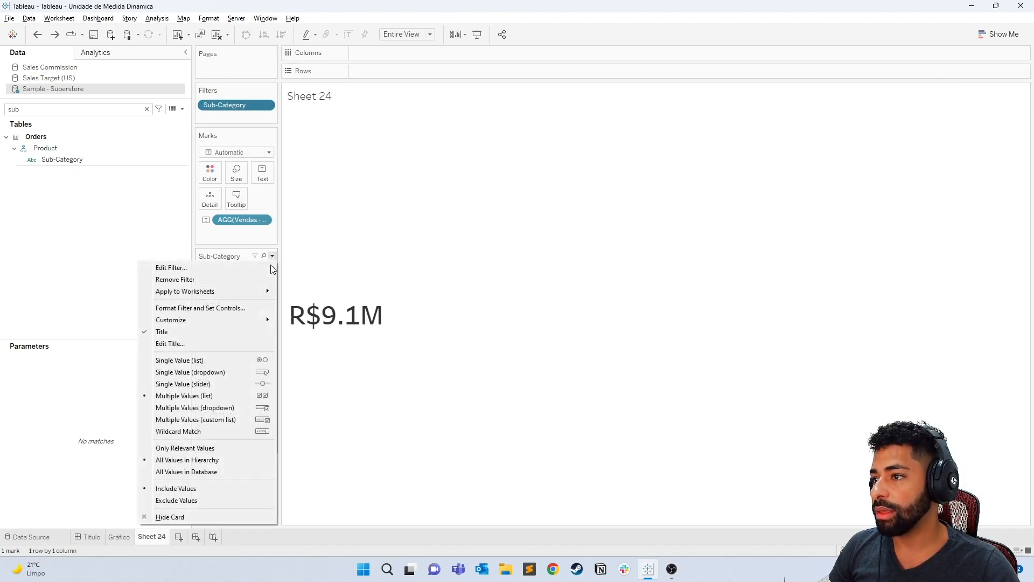
{"action": "left_click", "coordinate": [218, 372]}
Test the dynamic unit by filtering Sub-Category to Binders, Copiers and Fasteners in turn.
{"action": "left_click", "coordinate": [242, 274]}
{"action": "left_click", "coordinate": [225, 338]}
{"action": "left_click", "coordinate": [241, 274]}
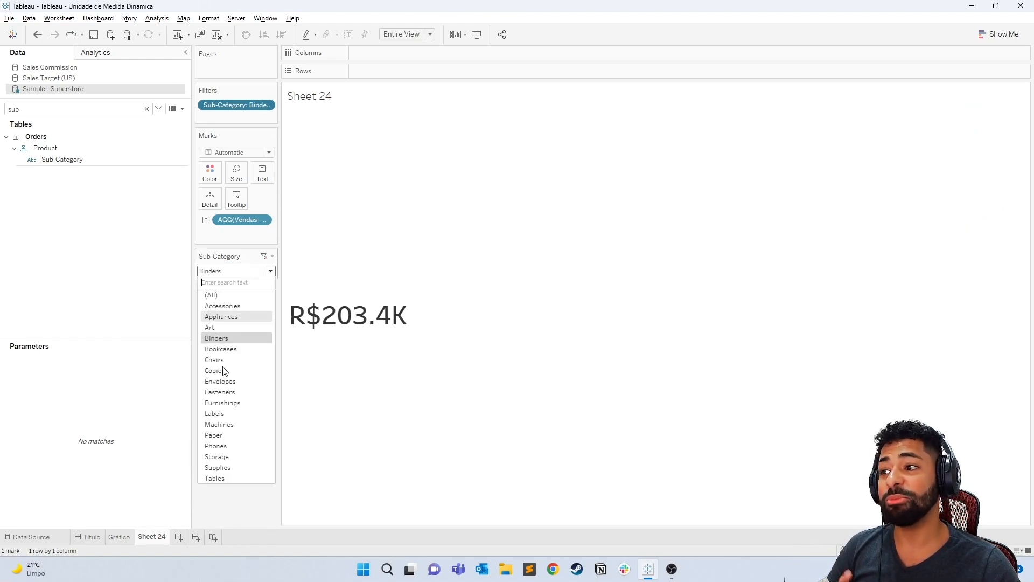
{"action": "left_click", "coordinate": [224, 371]}
{"action": "left_click", "coordinate": [242, 272]}
{"action": "left_click", "coordinate": [218, 392]}
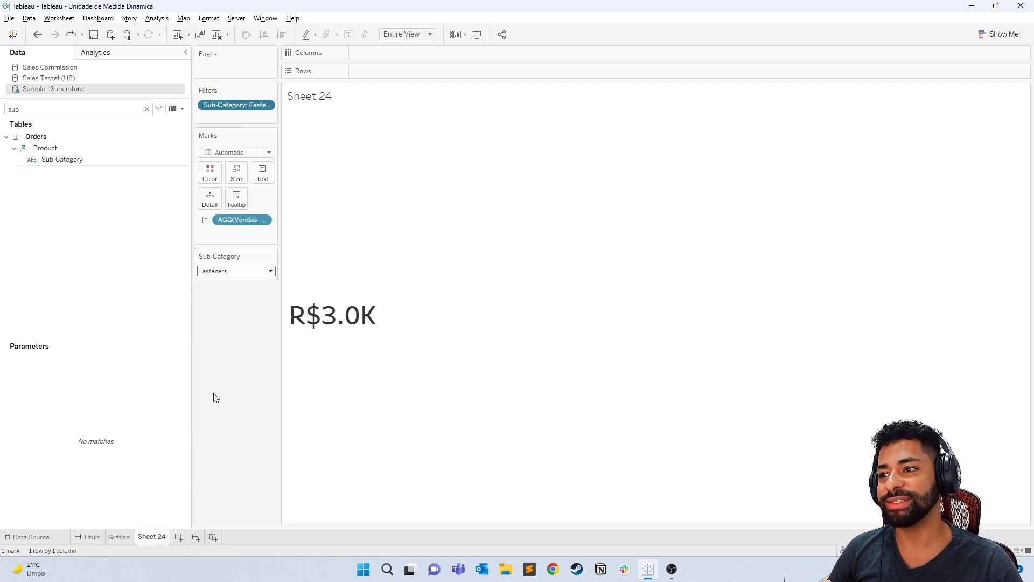